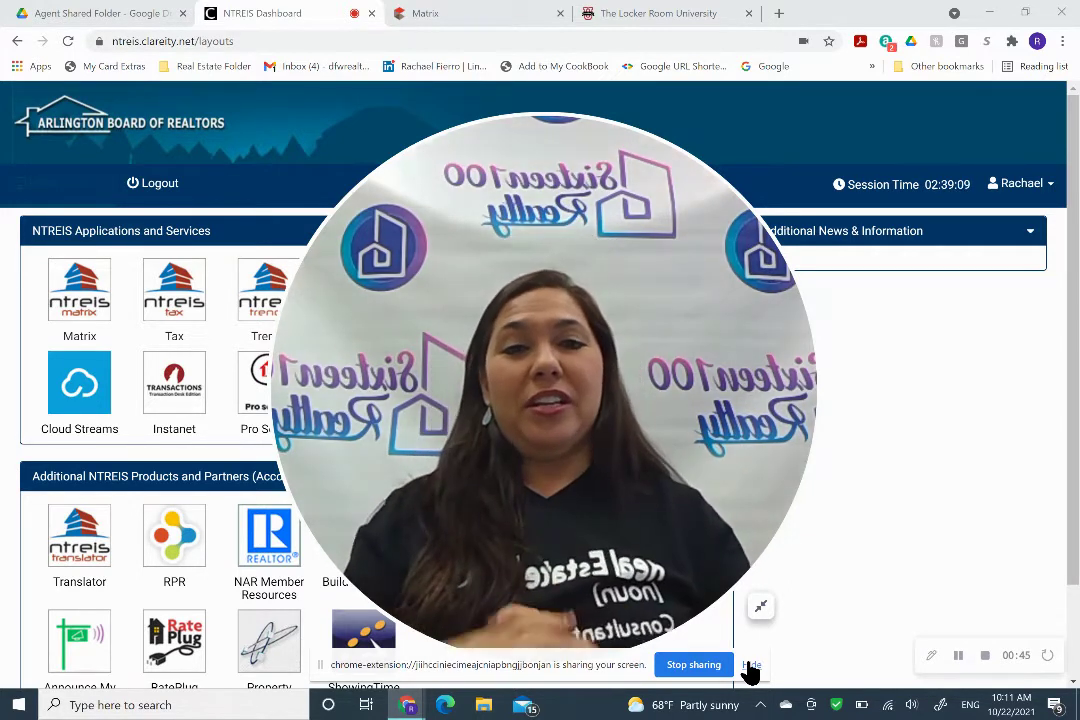
Dismiss the screen-share bar and shrink the webcam overlay on the NTREIS Dashboard.
left_click(750, 665)
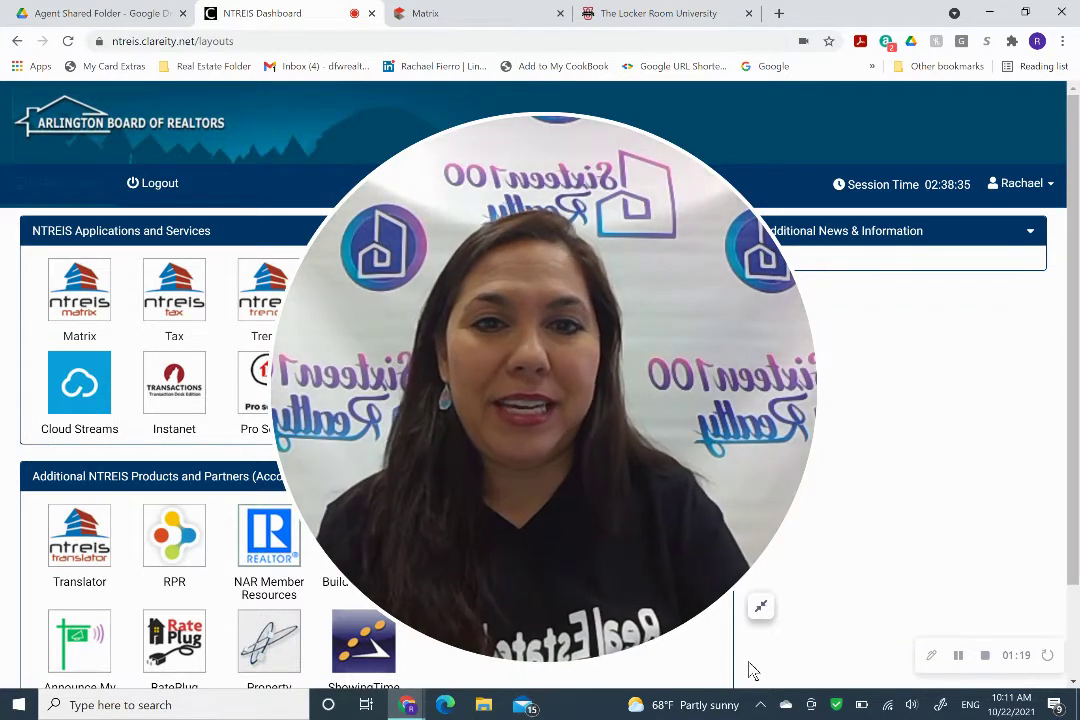
left_click(761, 607)
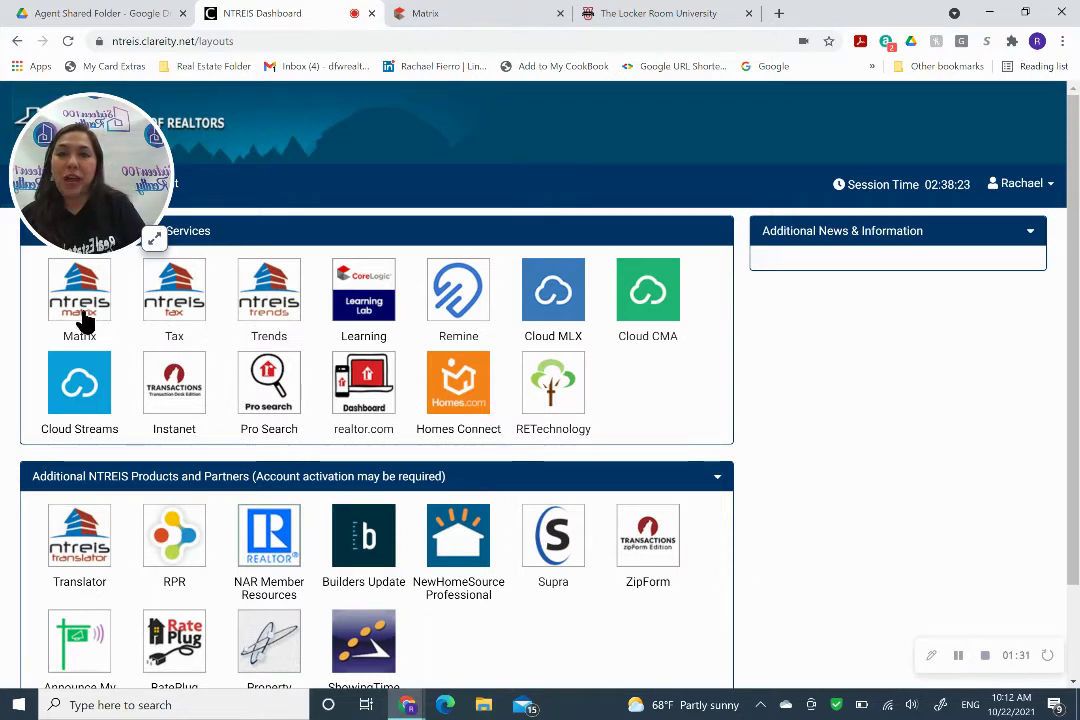
left_click(485, 28)
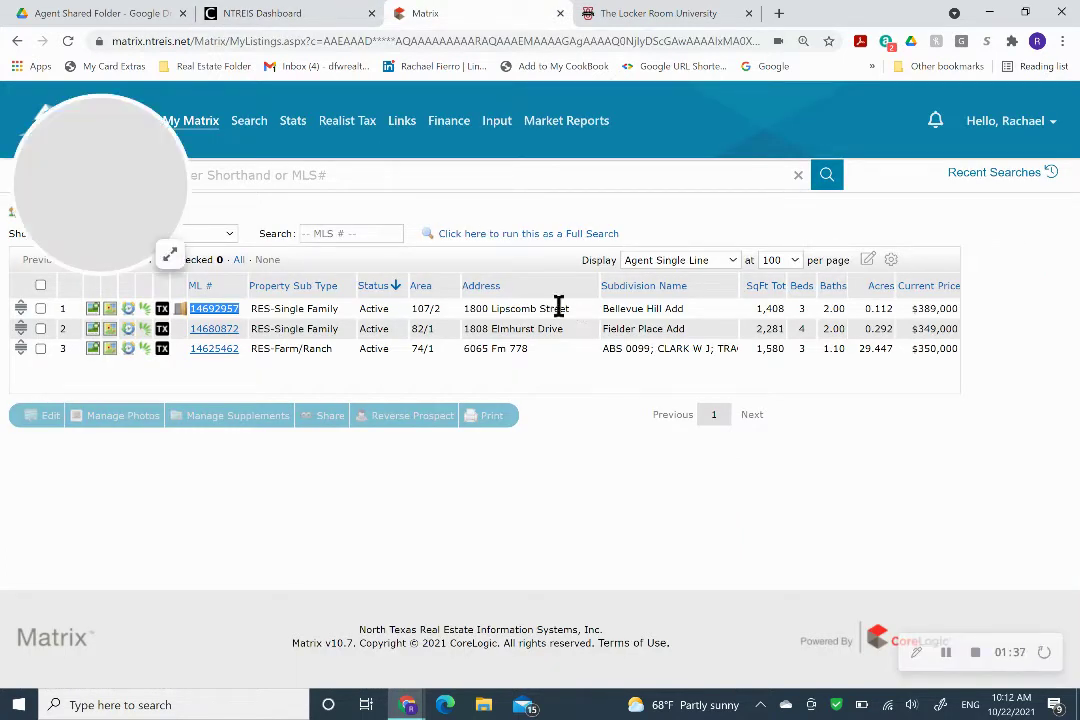
left_click(234, 312)
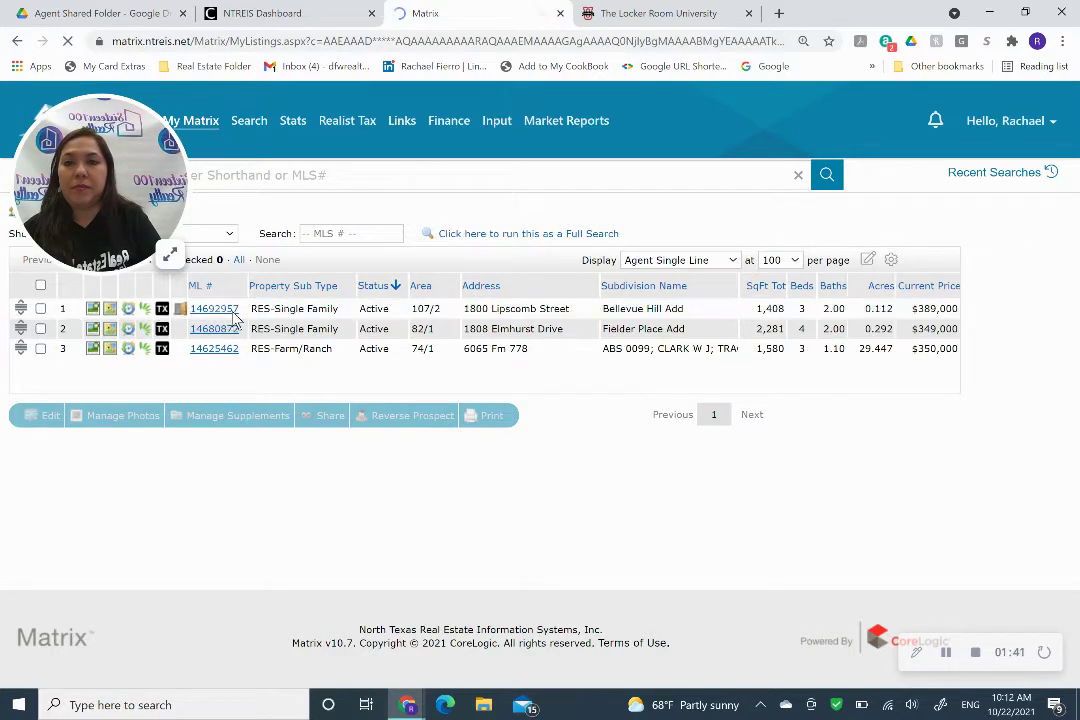
left_click_drag(244, 312, 192, 312)
key("ctrl+c")
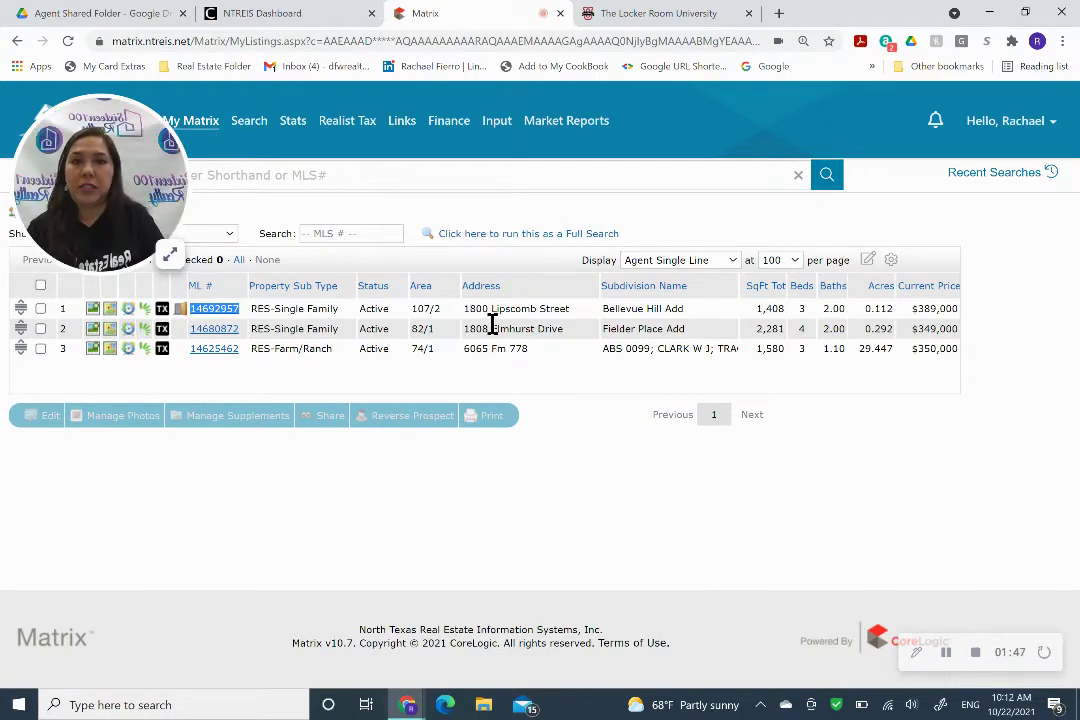
left_click(336, 20)
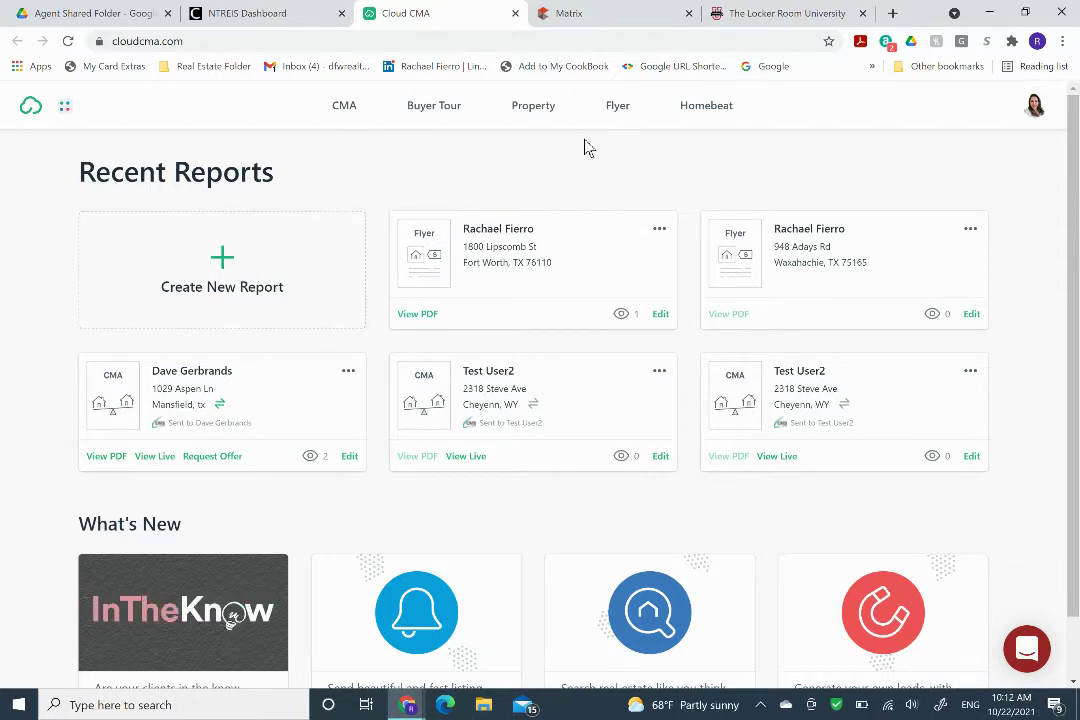
Start a new flyer, entering the client's name and pasting MLS number 14692957.
left_click(615, 116)
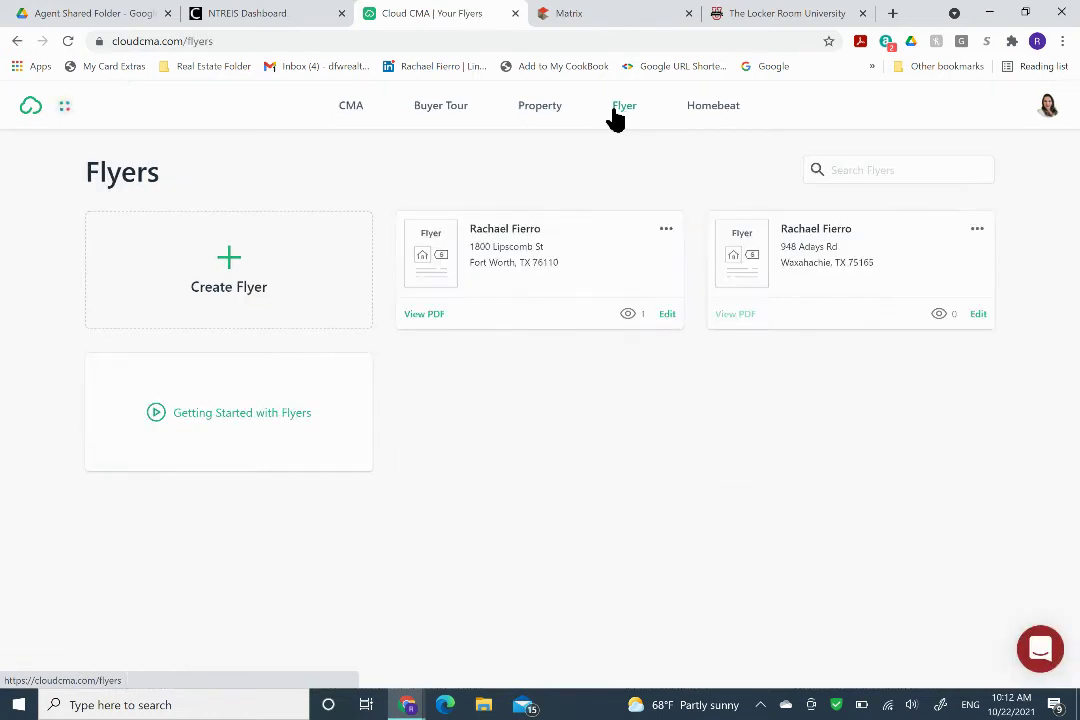
left_click(205, 275)
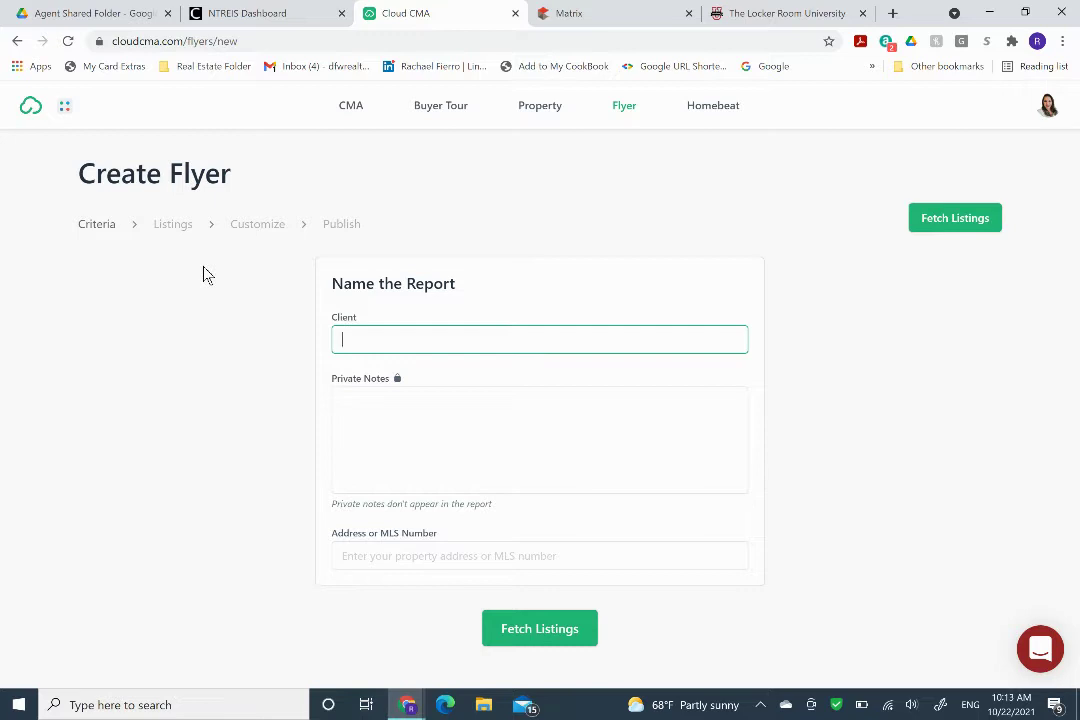
key("Tab")
key("Tab")
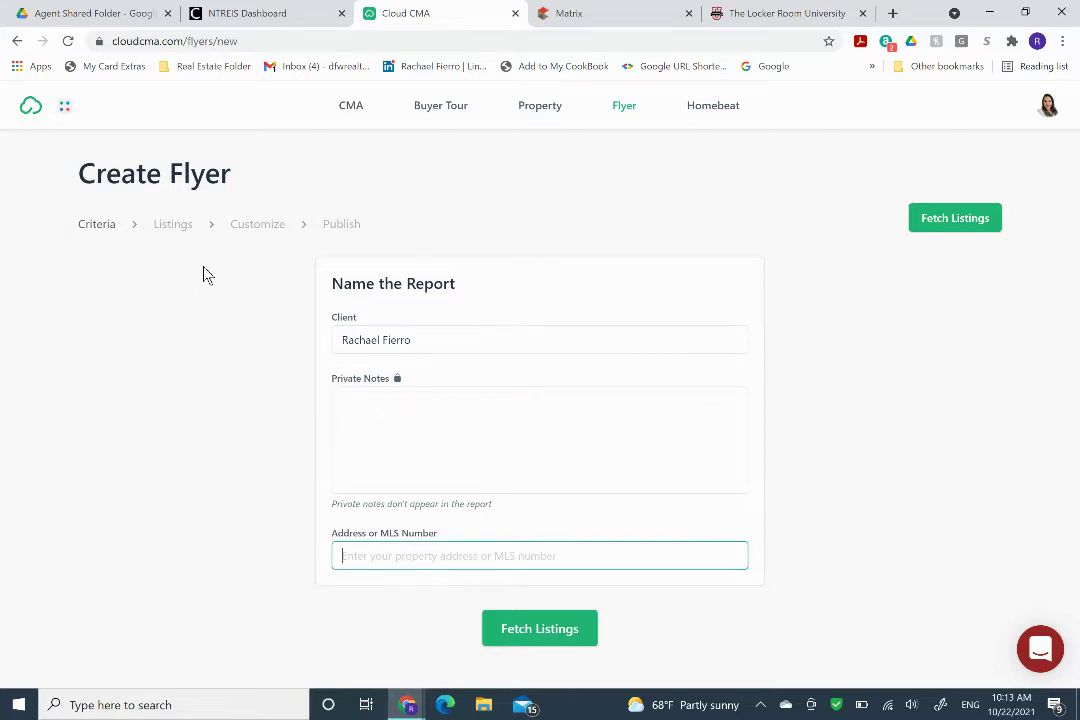
key("ctrl+v")
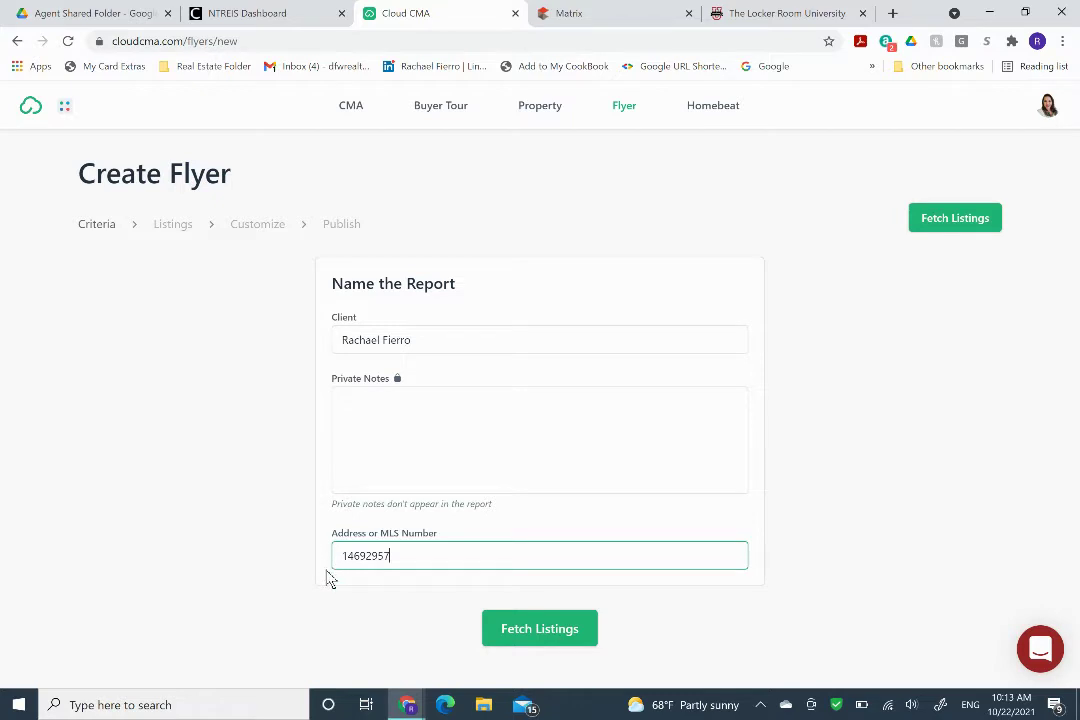
left_click(420, 620)
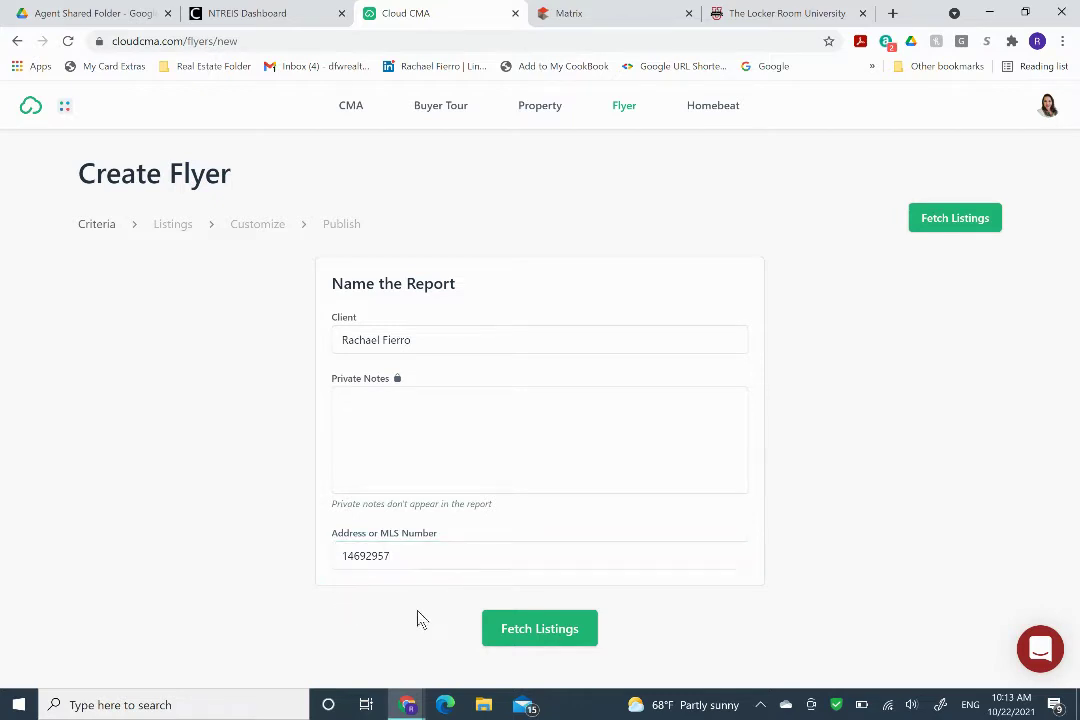
right_click(545, 634)
left_click(545, 634)
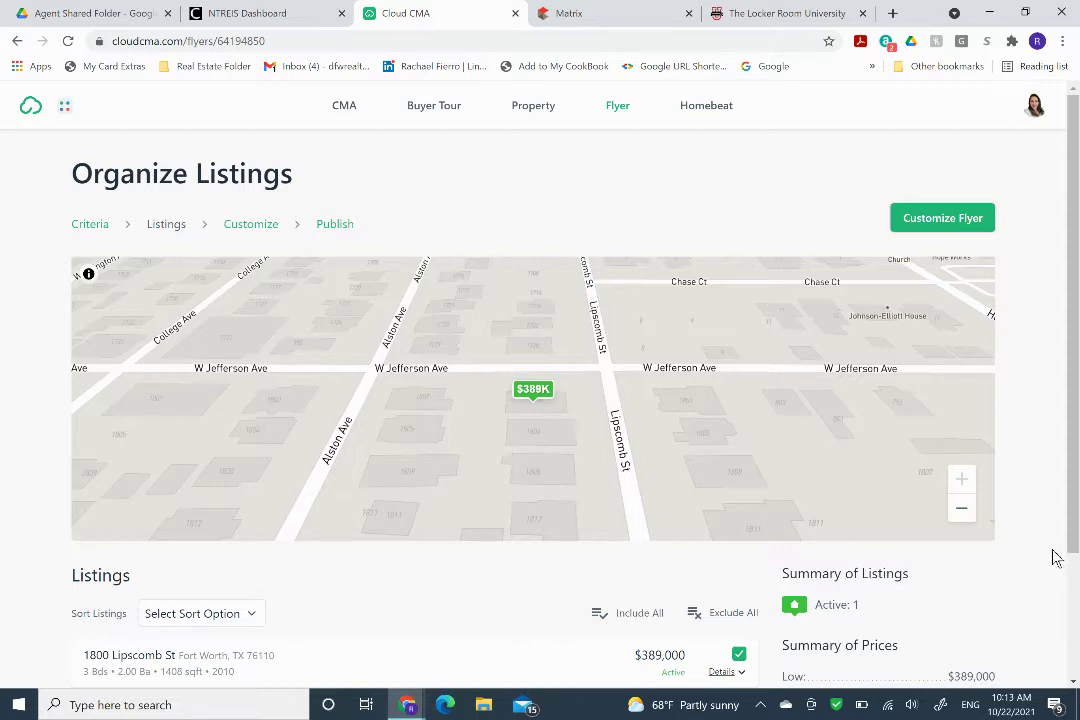
scroll(1024, 566, "down", 1)
scroll(1027, 566, "up", 1)
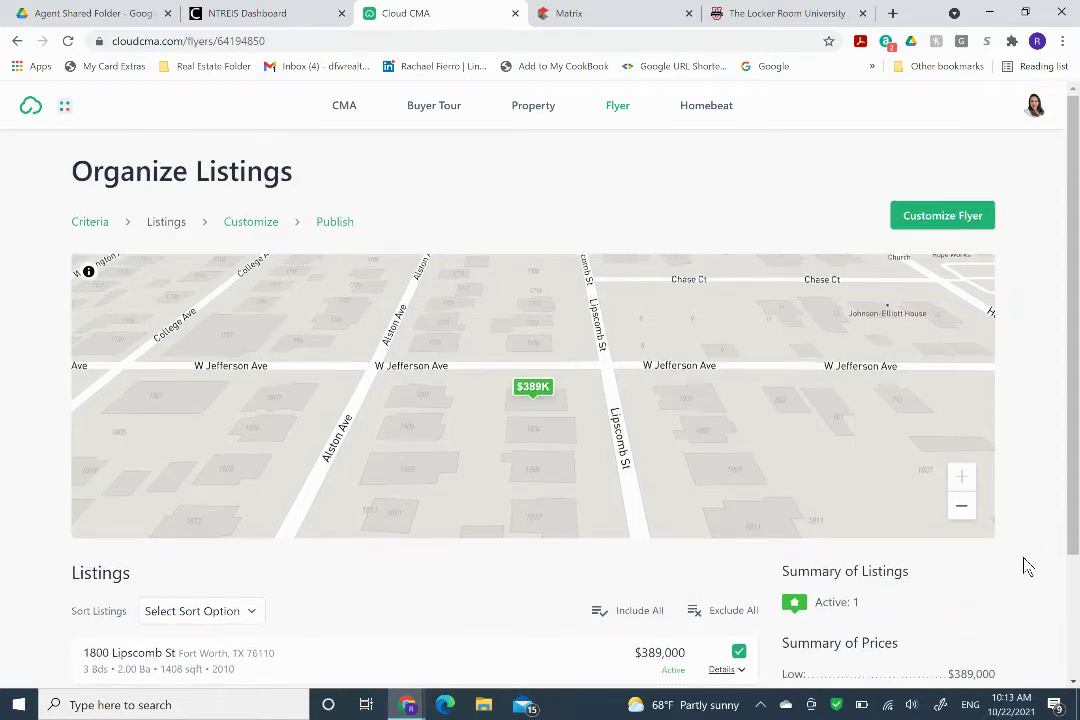
scroll(1027, 566, "down", 1)
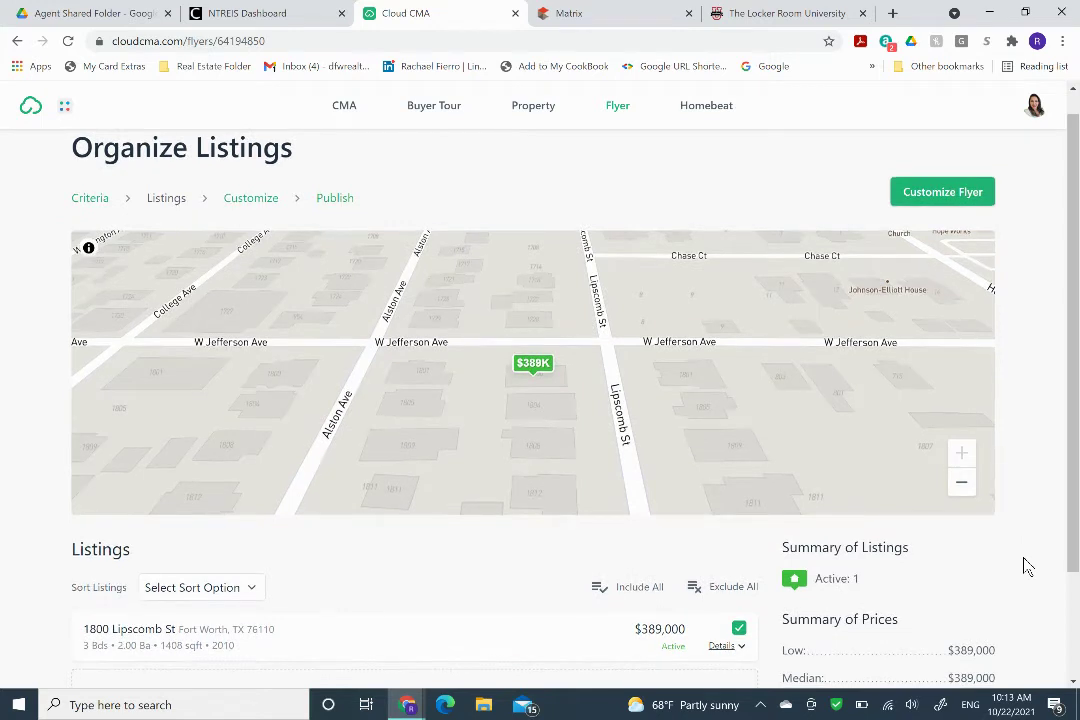
left_click(948, 193)
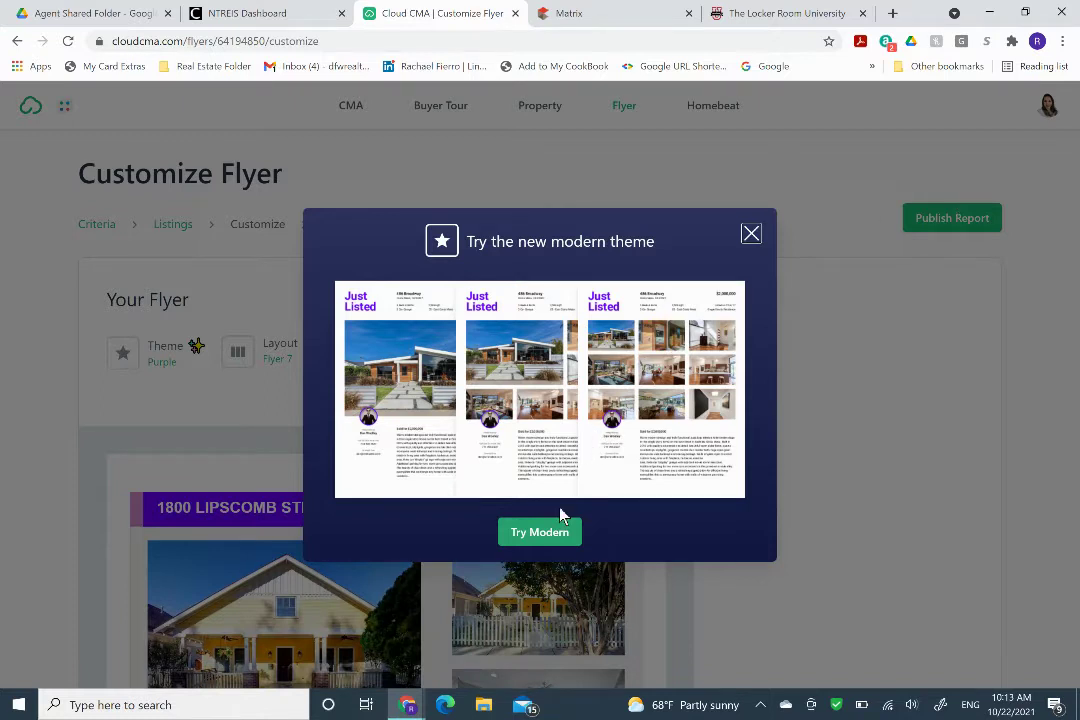
Switch to the Modern theme (Flyer 7, purple 'Just Listed' title) and review the preview.
left_click(546, 533)
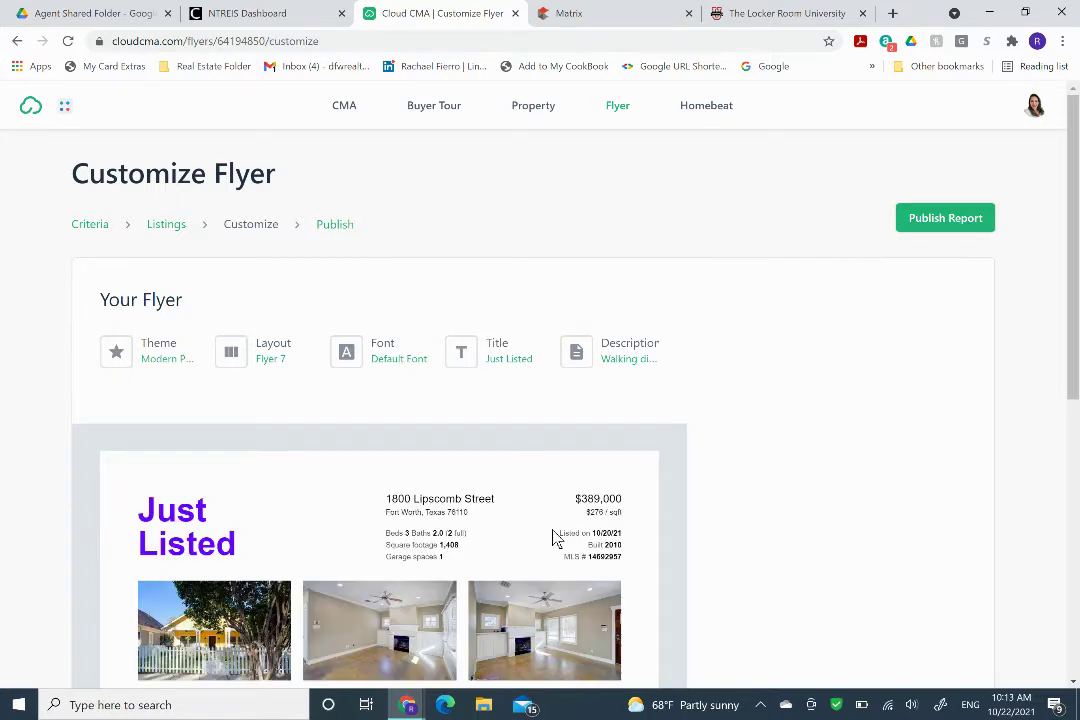
scroll(706, 571, "down", 2)
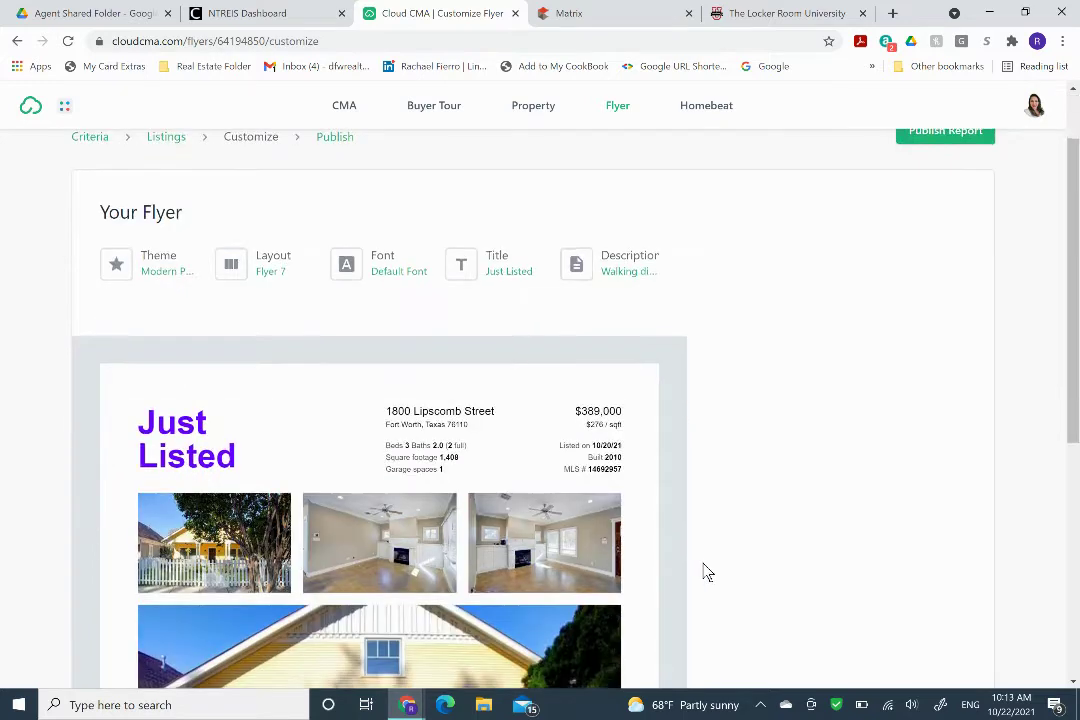
scroll(706, 571, "down", 1)
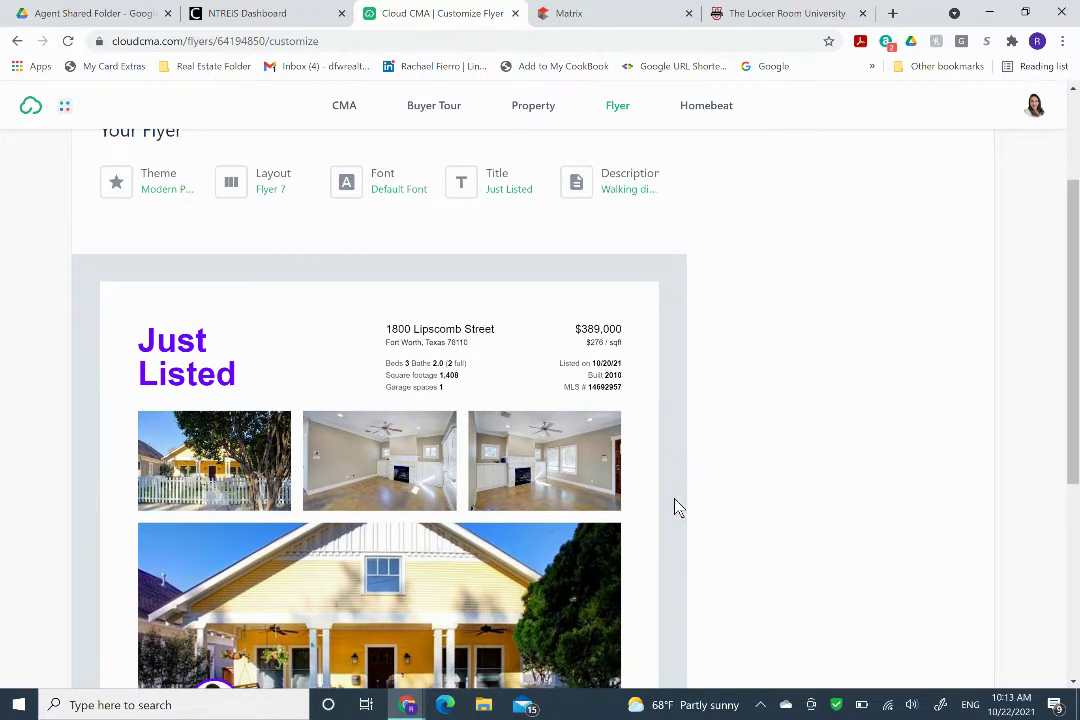
scroll(676, 507, "down", 3)
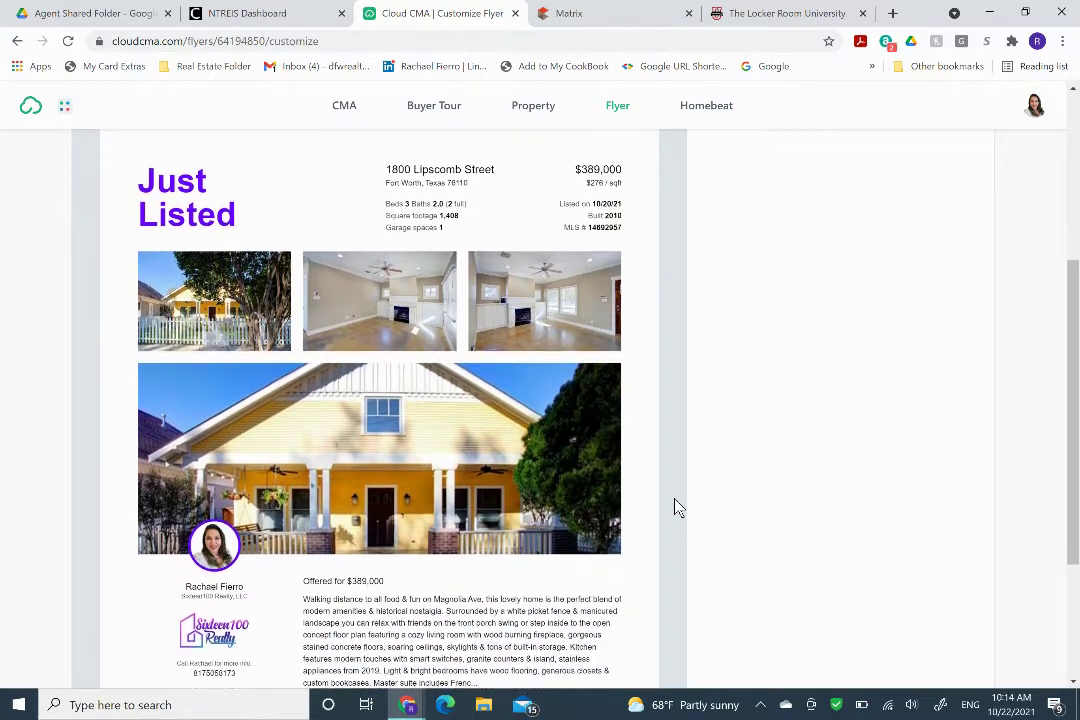
scroll(676, 507, "down", 1)
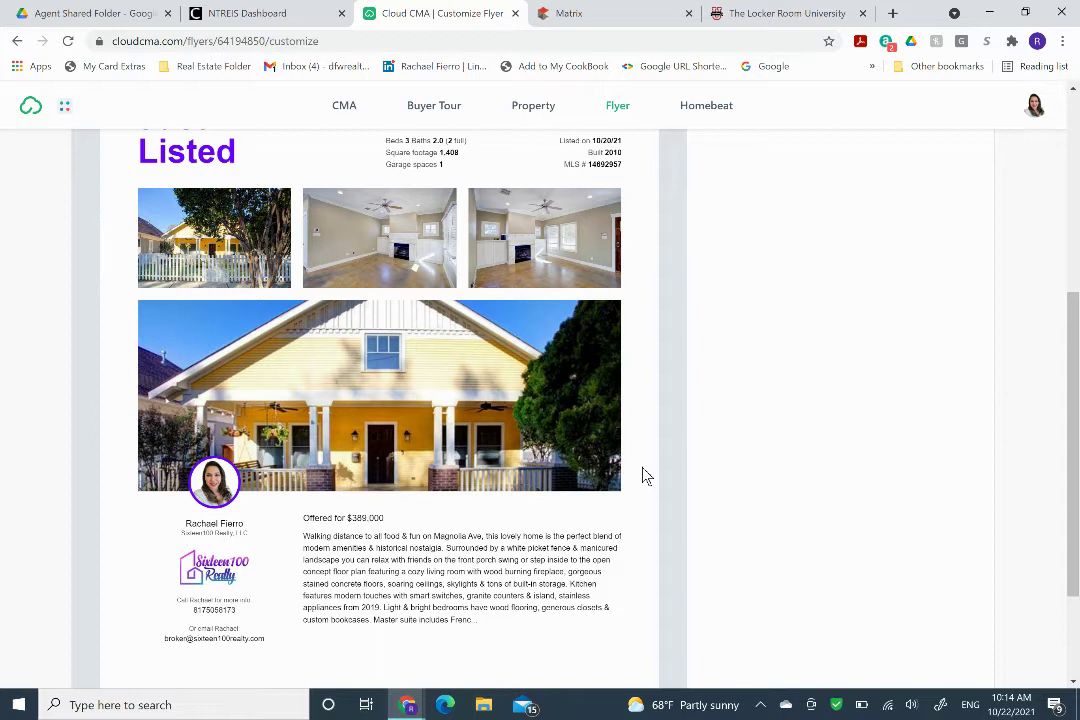
scroll(645, 477, "up", 3)
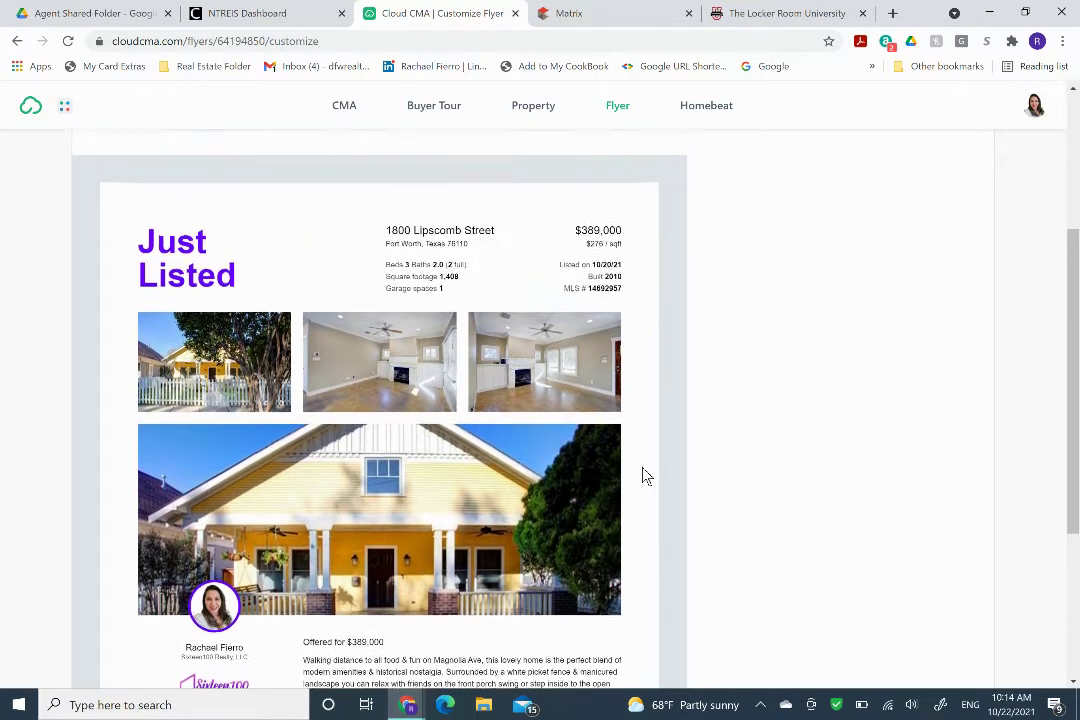
scroll(645, 477, "up", 3)
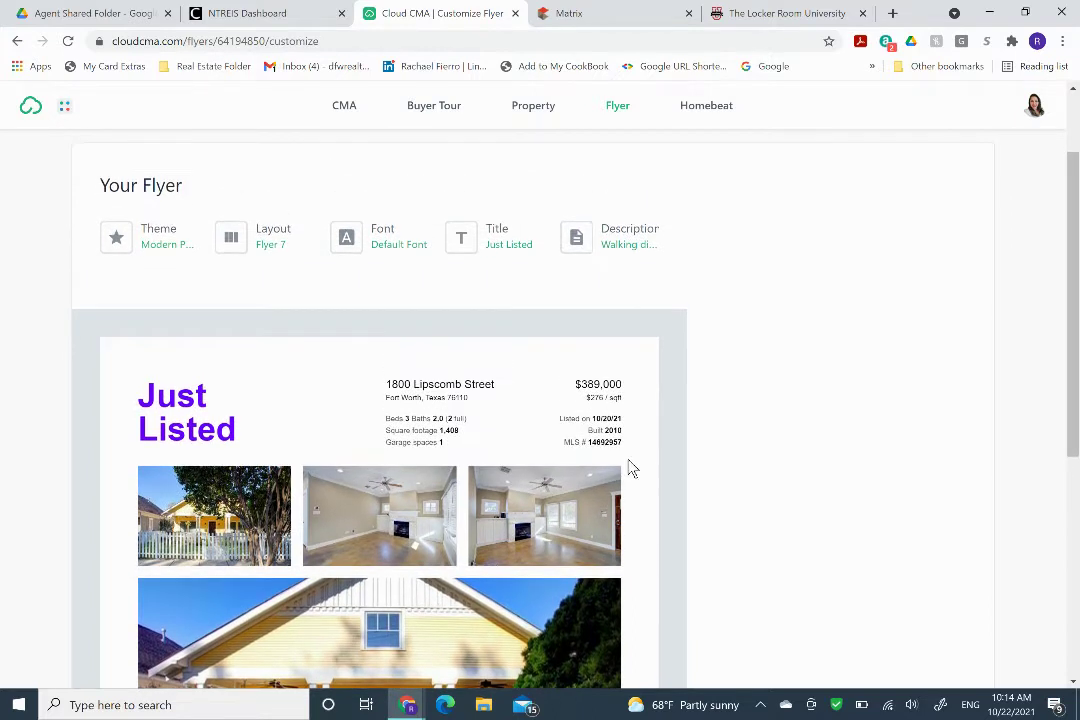
Set the flyer title to 'Open House' in place of 'Just Listed', then review the preview.
left_click(506, 233)
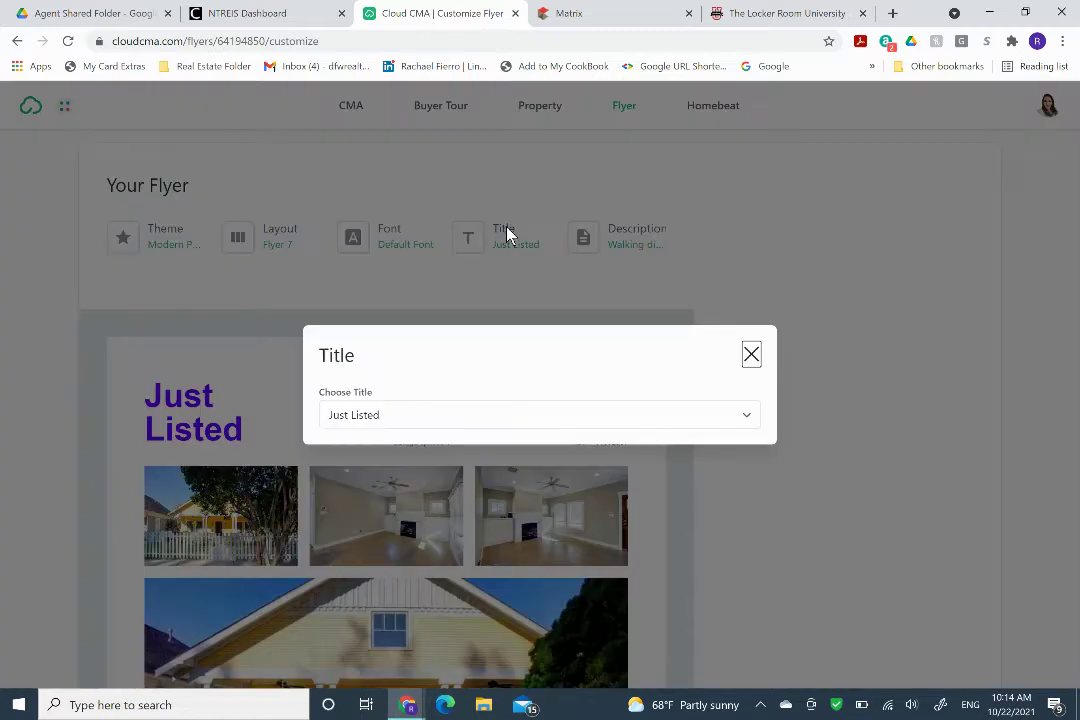
left_click(453, 414)
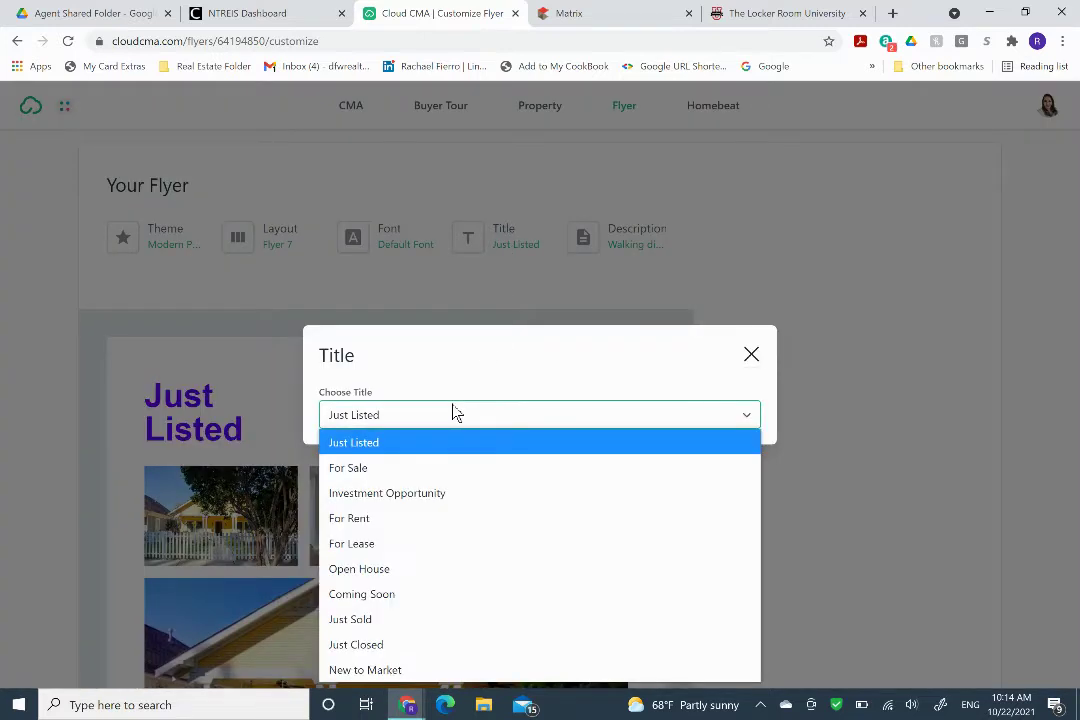
left_click(441, 576)
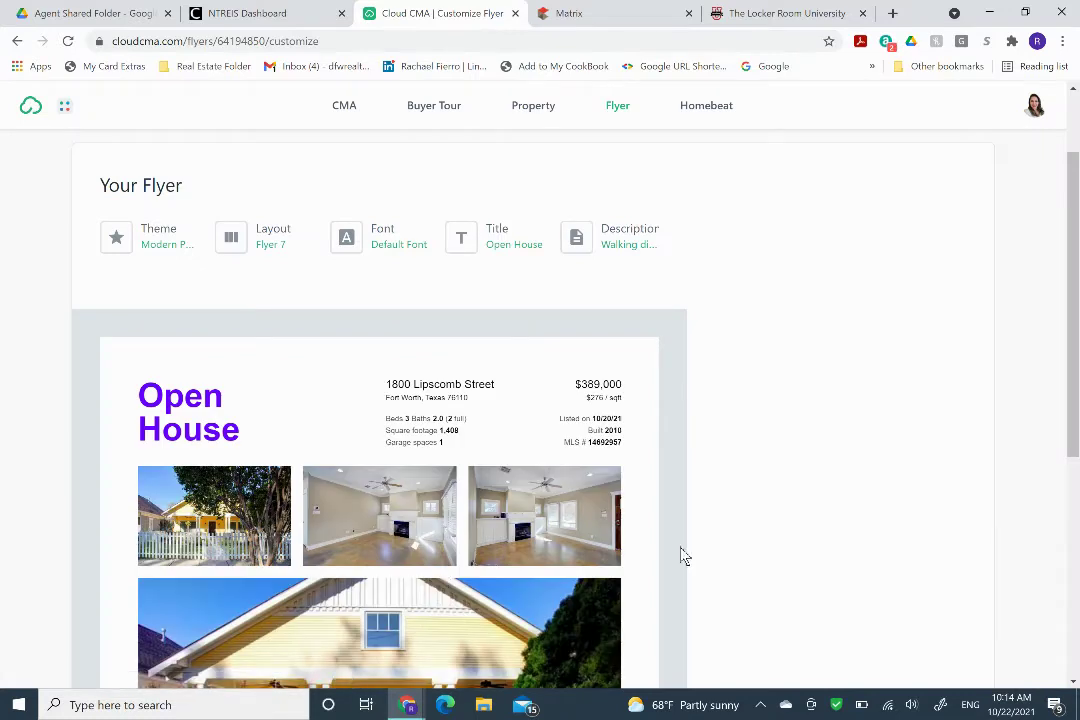
left_click(303, 18)
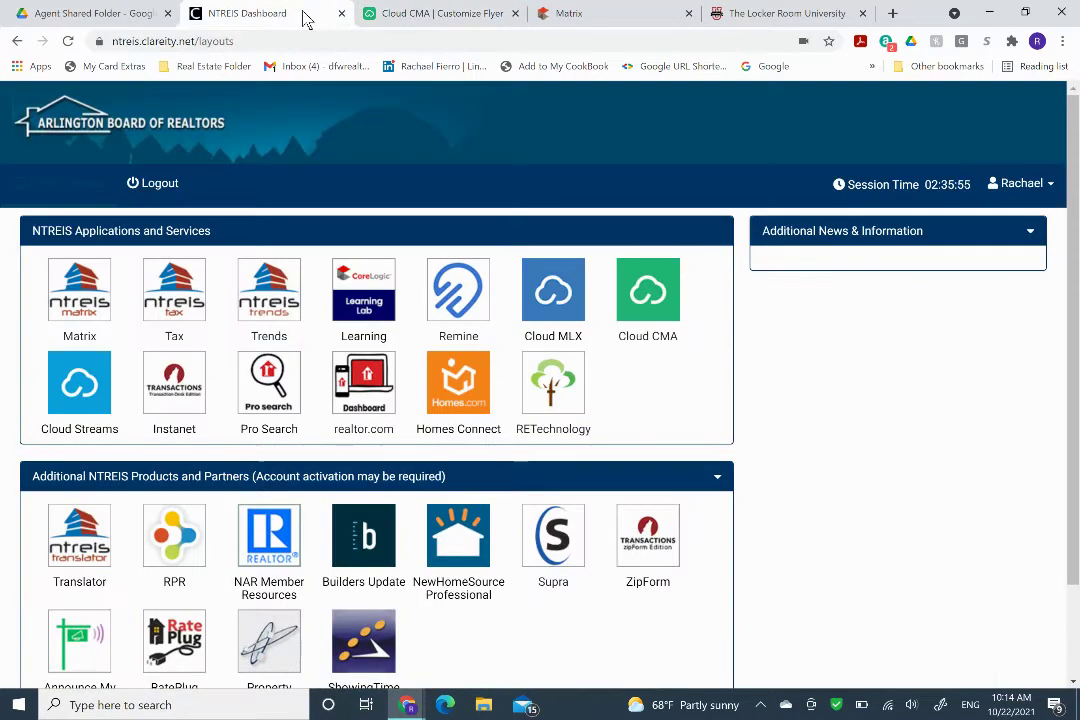
left_click(430, 20)
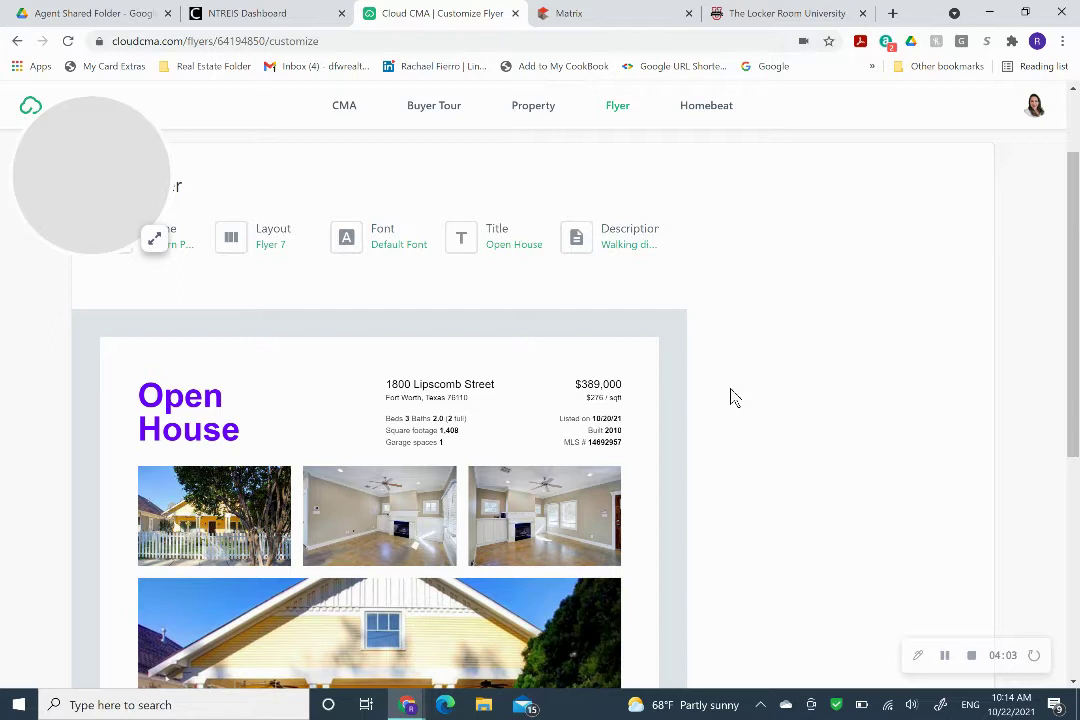
scroll(678, 492, "down", 1)
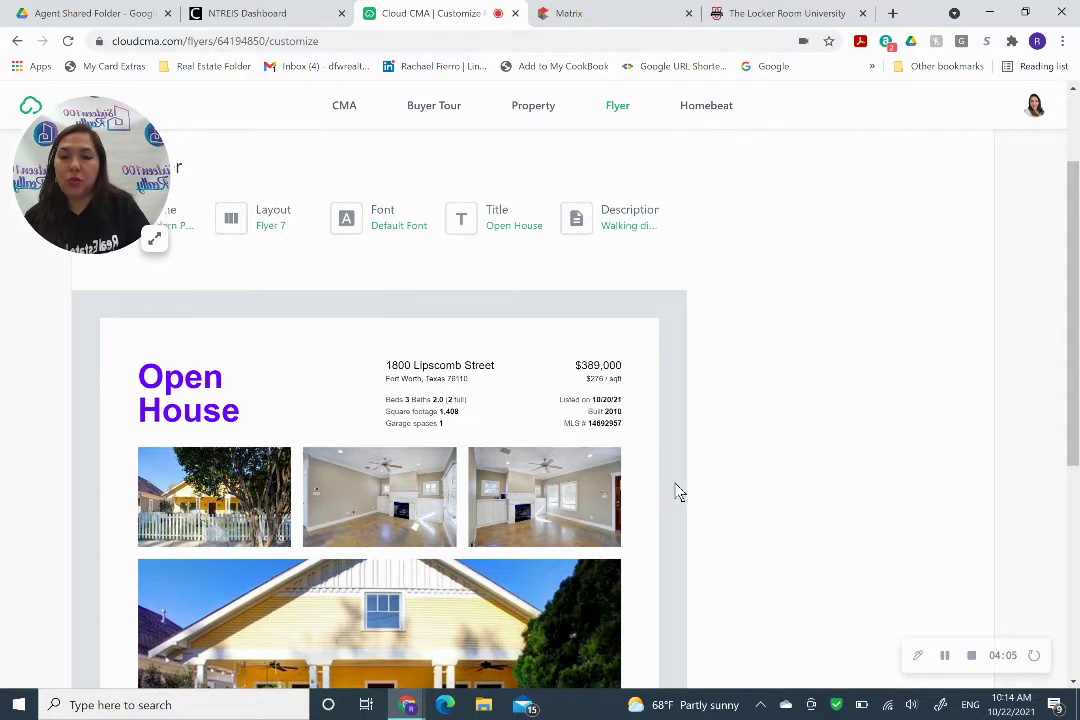
scroll(678, 492, "down", 1)
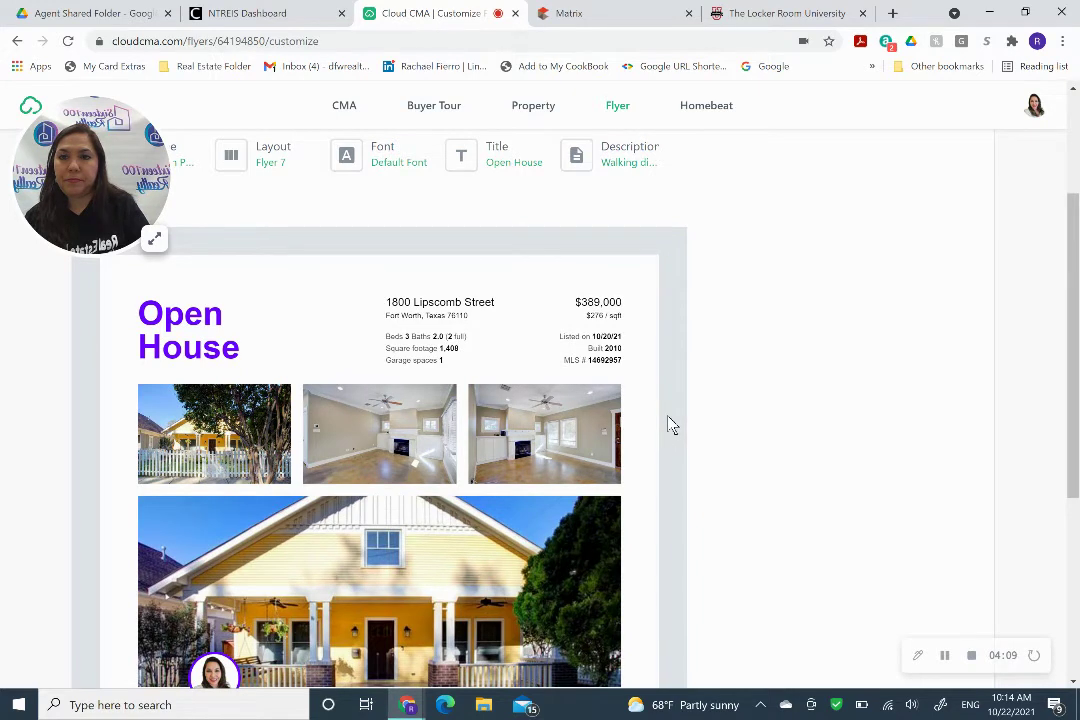
scroll(670, 424, "up", 1)
scroll(670, 424, "up", 2)
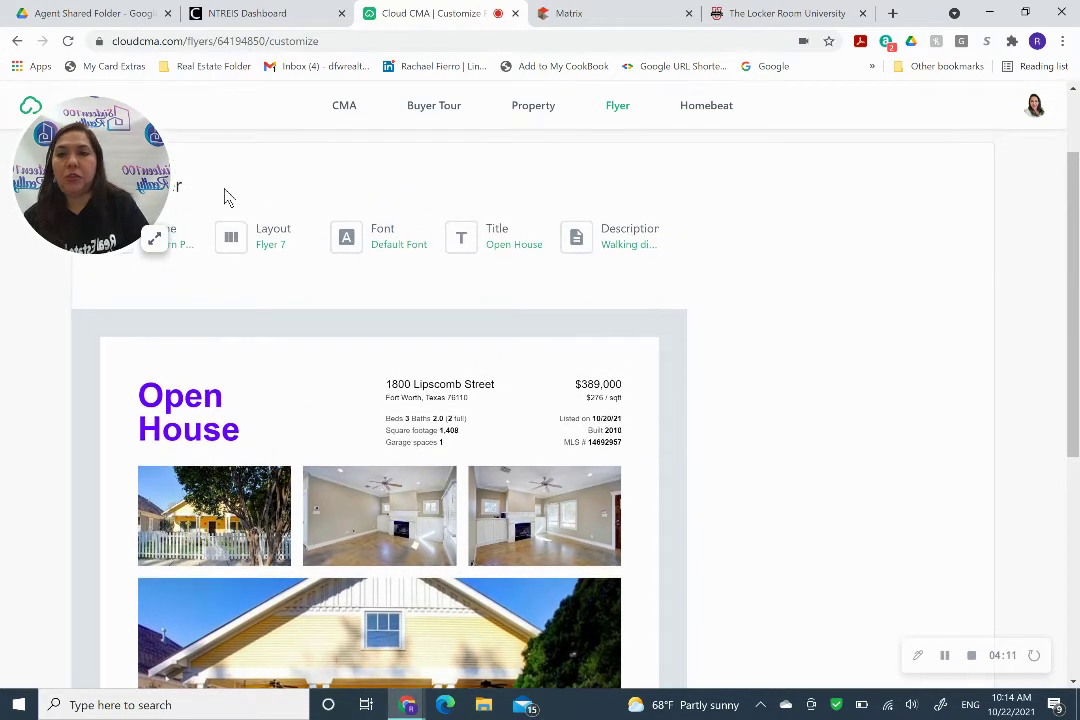
left_click_drag(109, 179, 808, 190)
Preview the Modern Cabernet theme, then revert to Modern Purple and apply it.
right_click(811, 197)
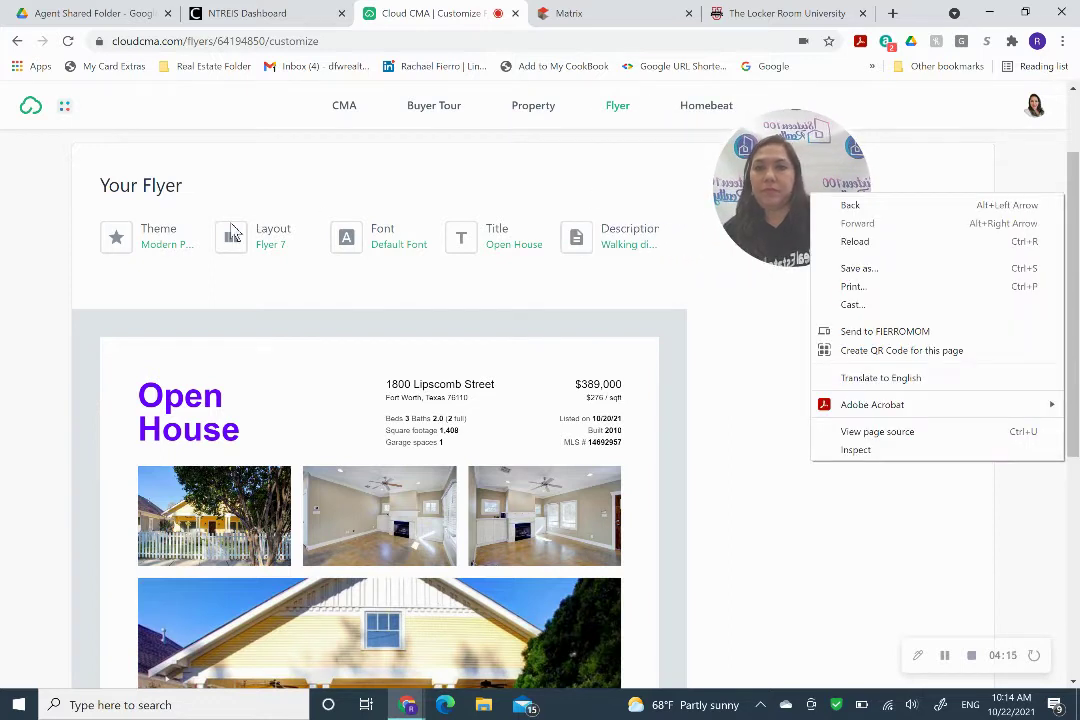
left_click(160, 232)
left_click(161, 245)
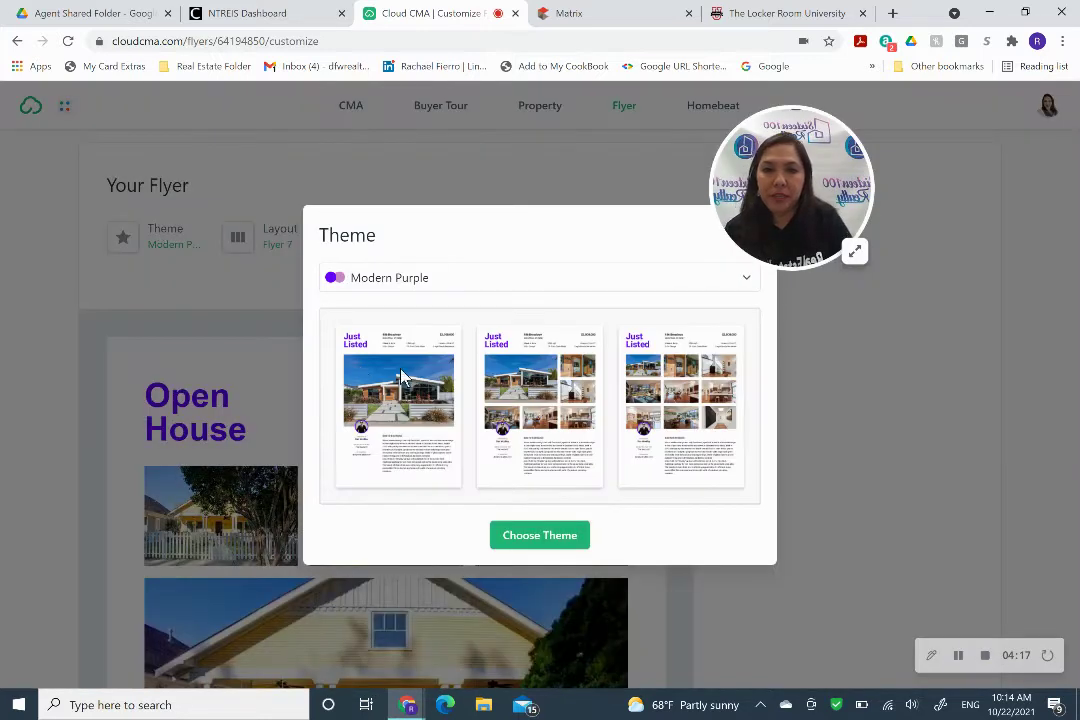
left_click(416, 286)
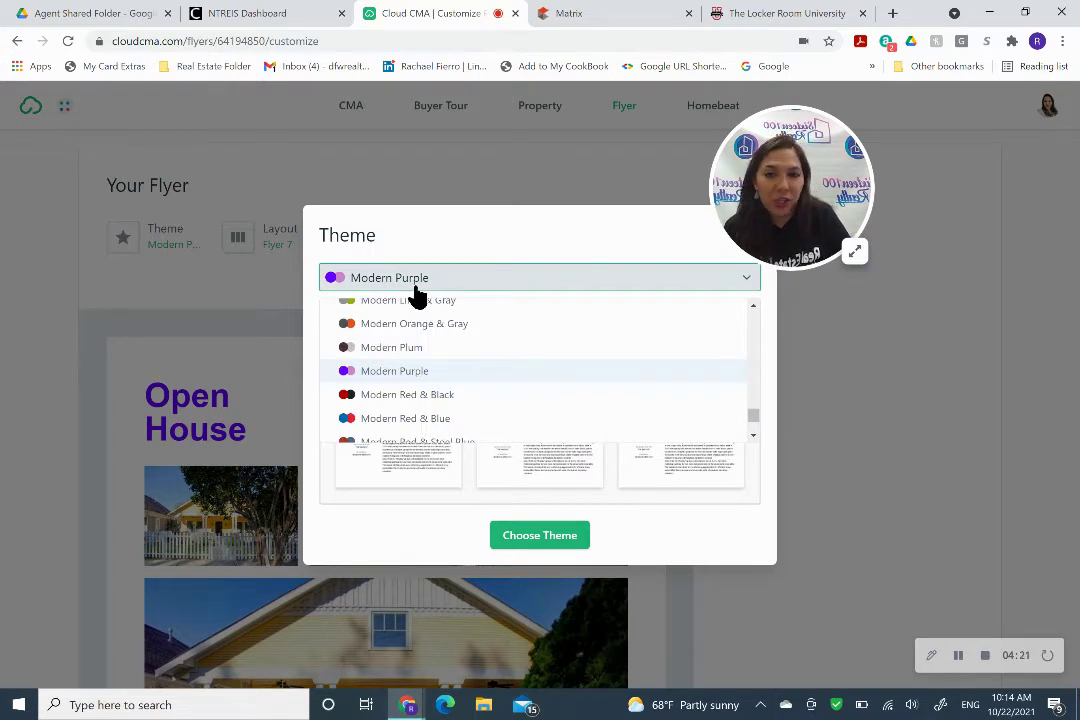
scroll(497, 388, "up", 4)
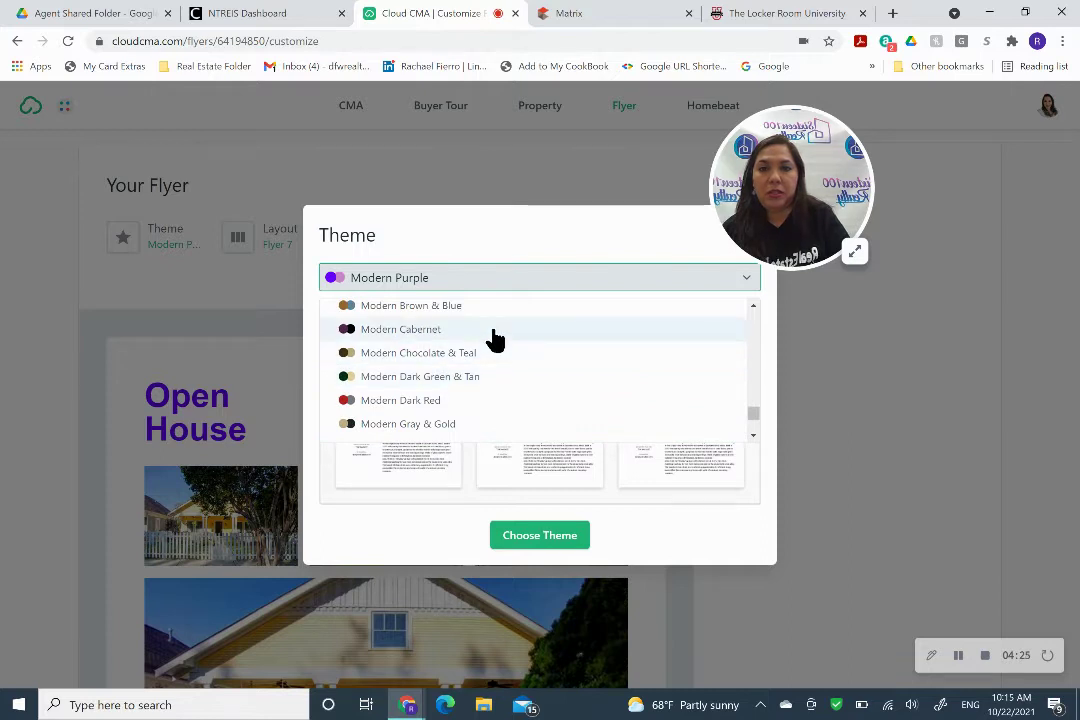
left_click(494, 333)
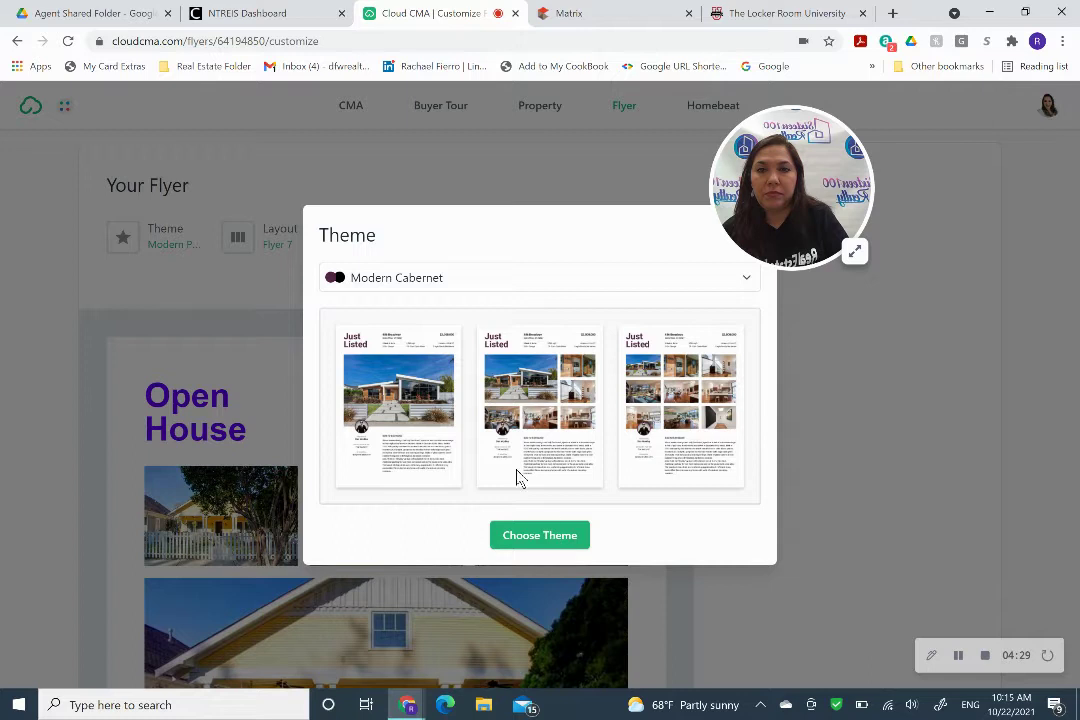
left_click(521, 281)
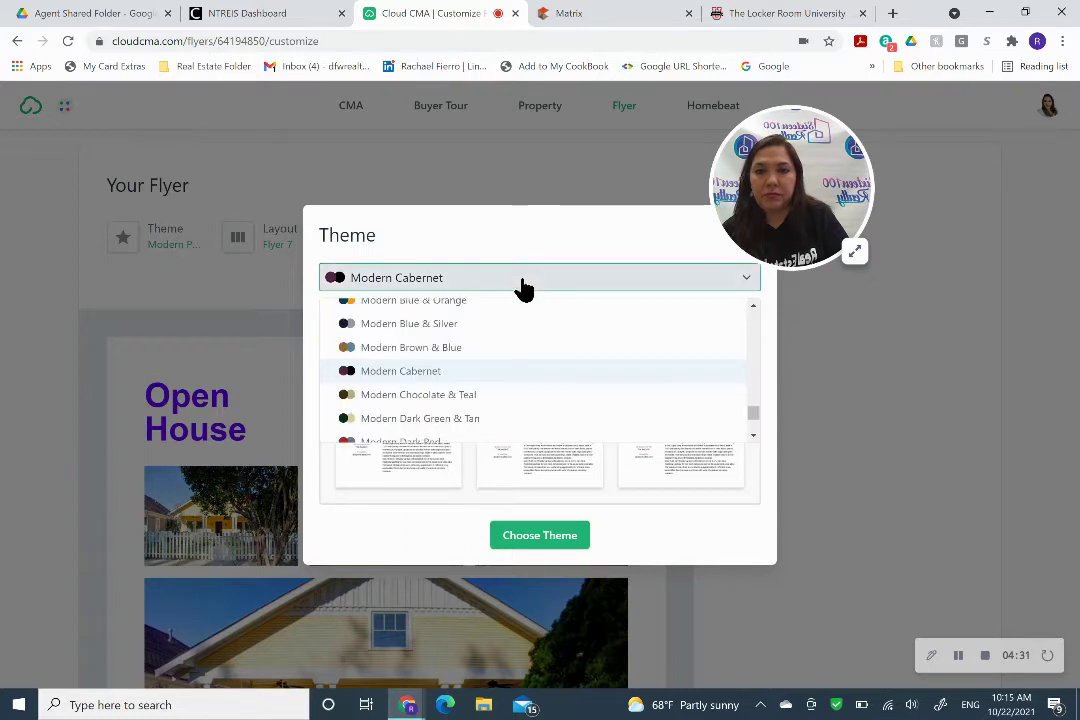
scroll(519, 367, "down", 3)
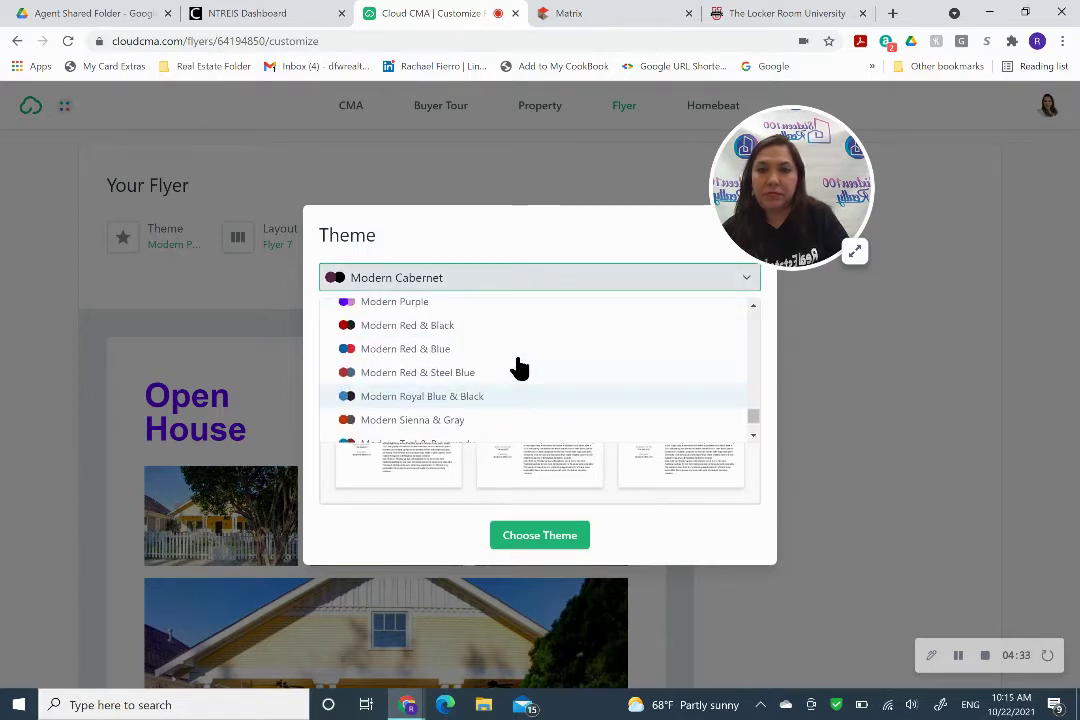
scroll(519, 367, "up", 1)
left_click(515, 345)
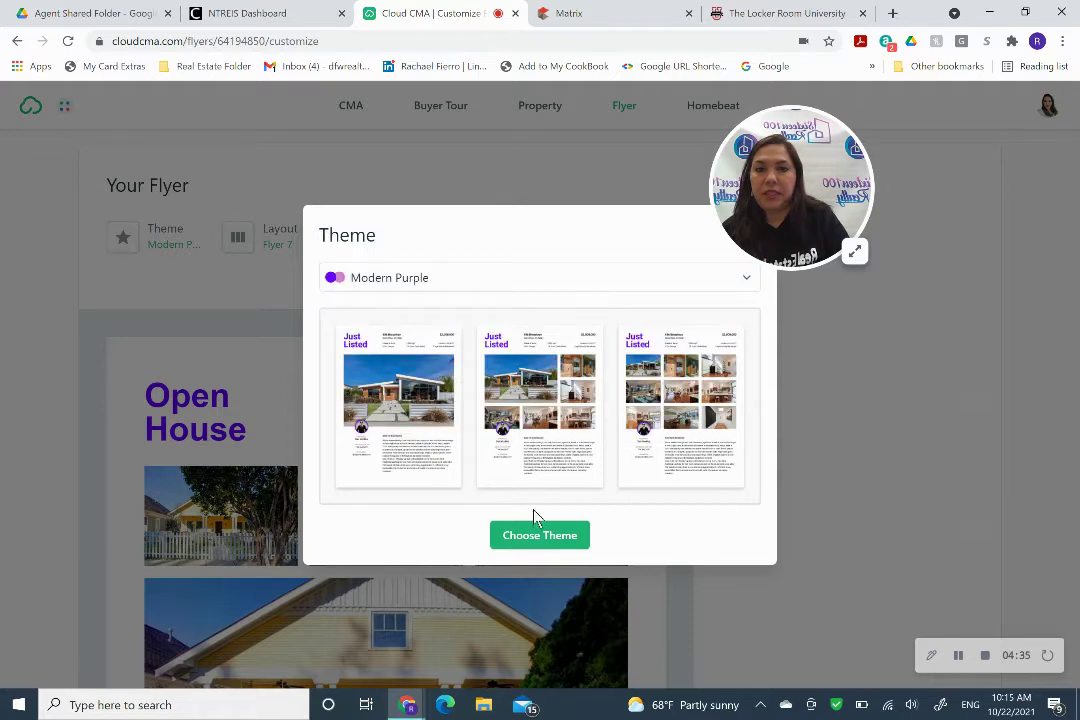
left_click(540, 536)
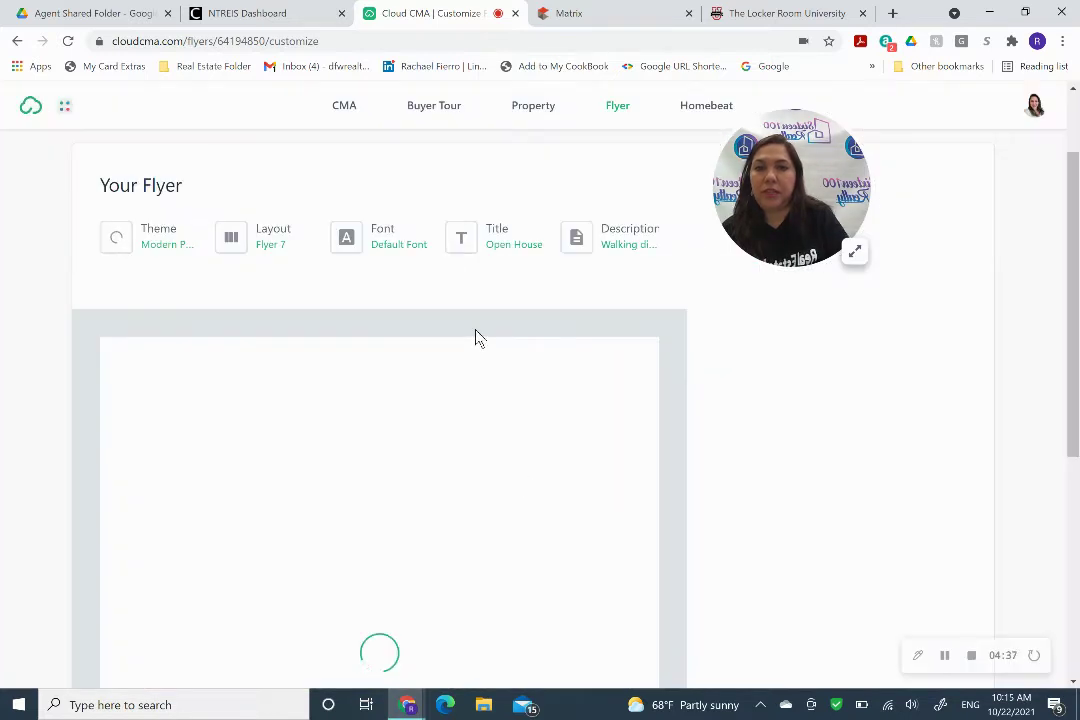
Try the Flyer 11 layout, then settle on Flyer 6 with one large photo above three.
left_click(272, 250)
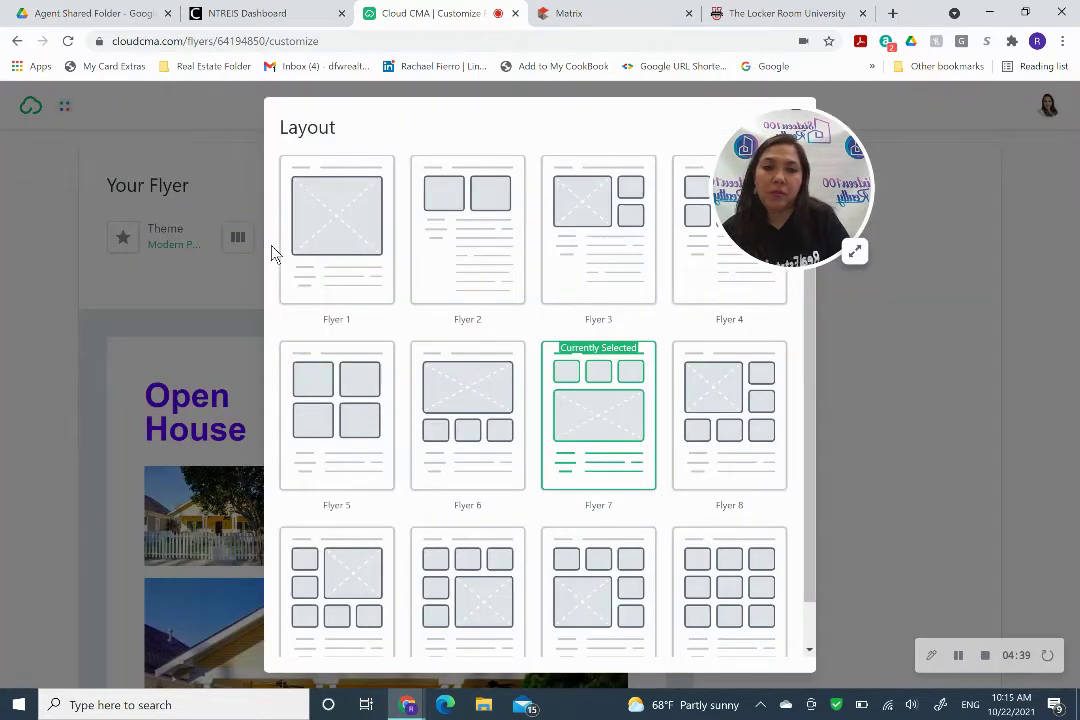
scroll(567, 566, "down", 1)
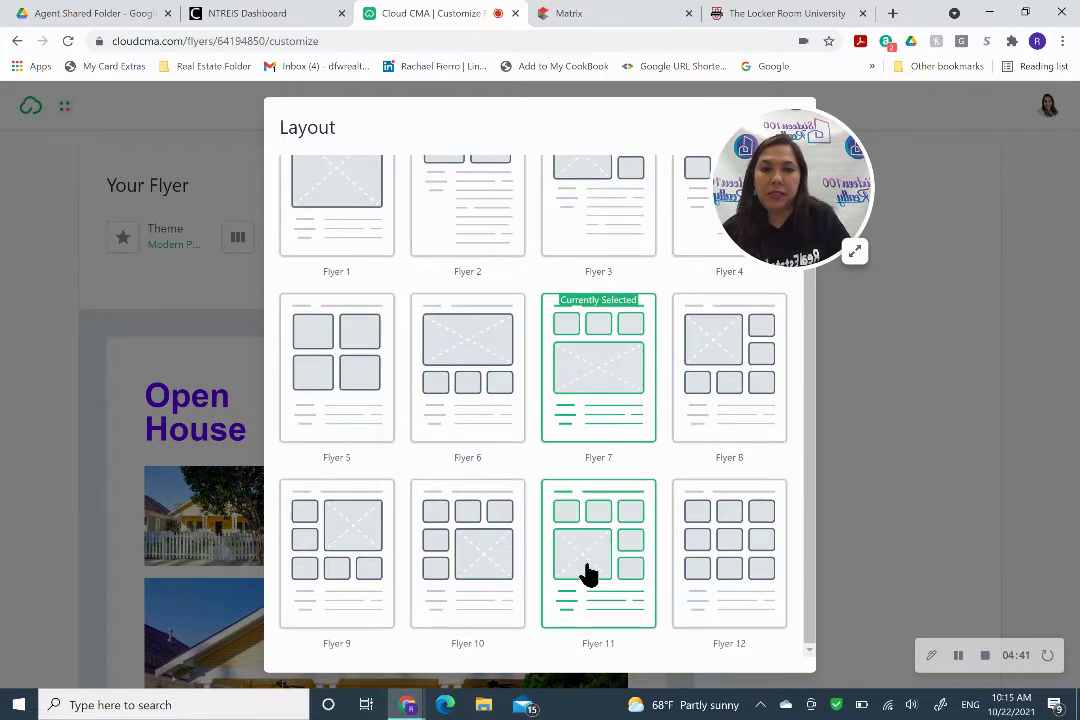
left_click(588, 573)
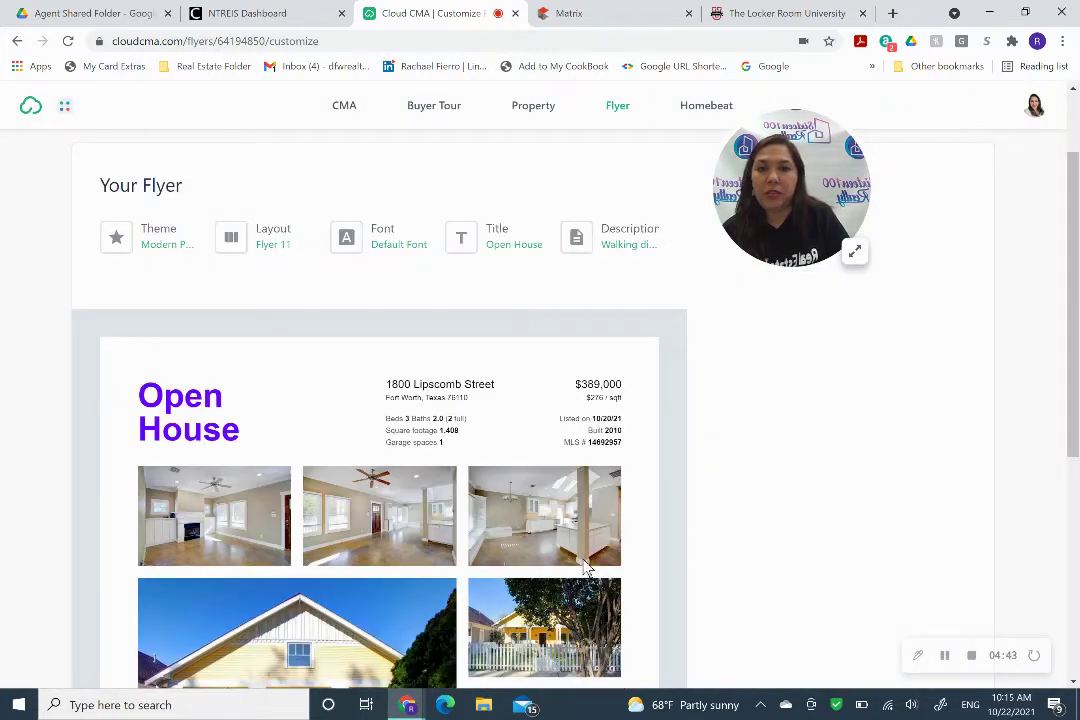
left_click(282, 243)
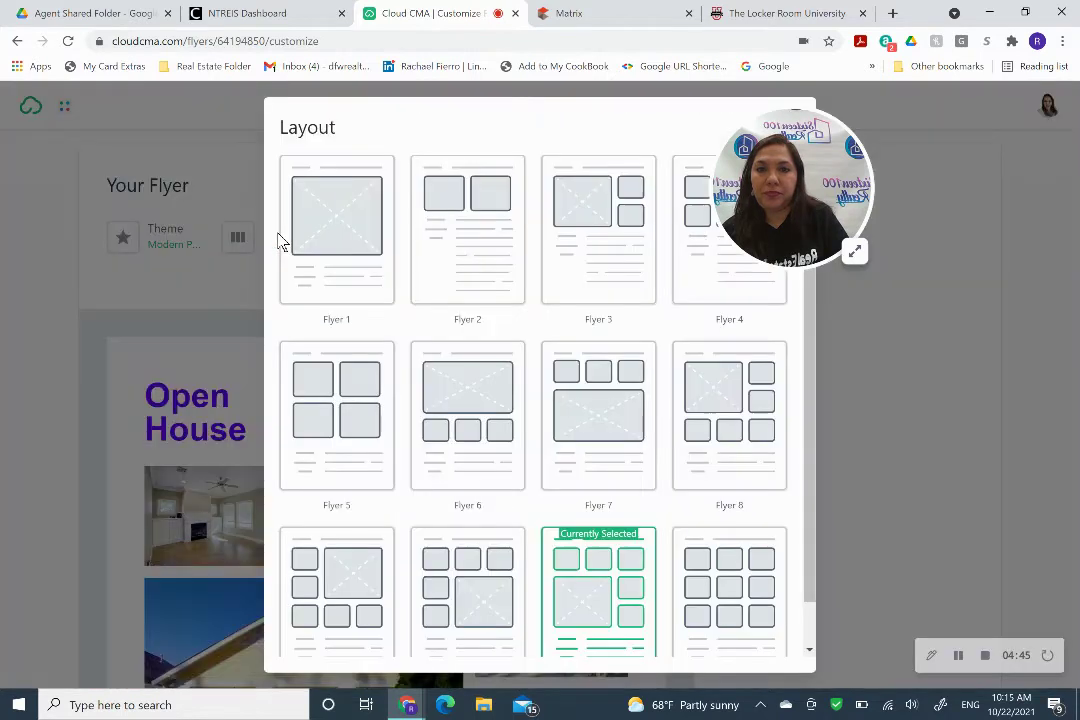
scroll(640, 438, "down", 1)
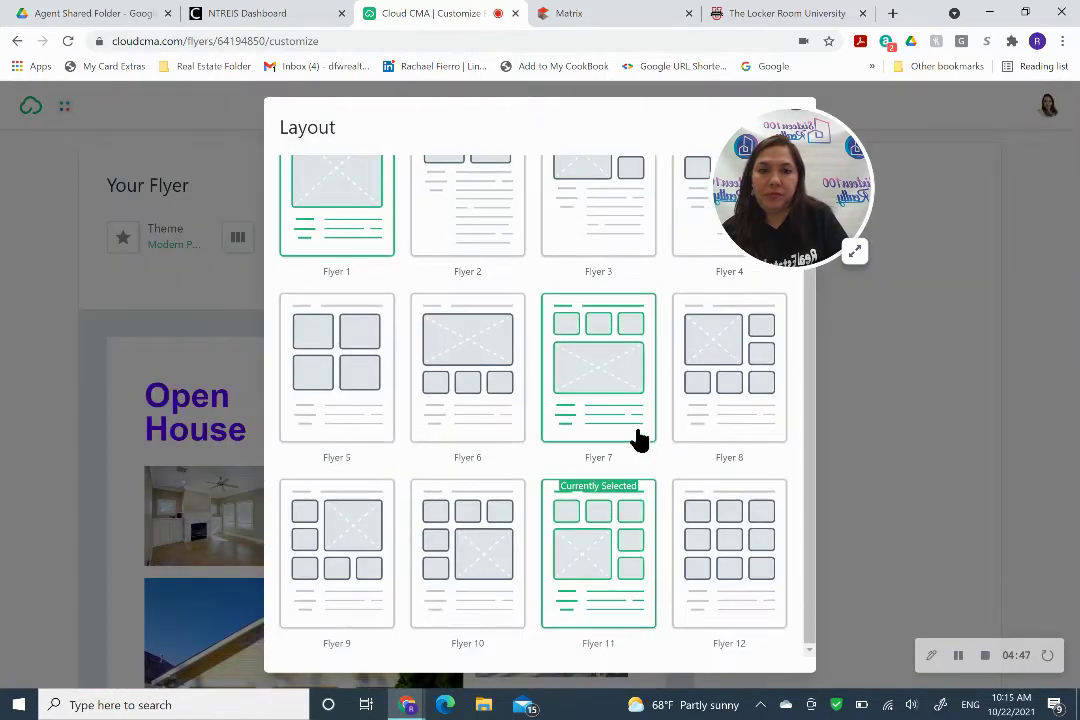
left_click(491, 392)
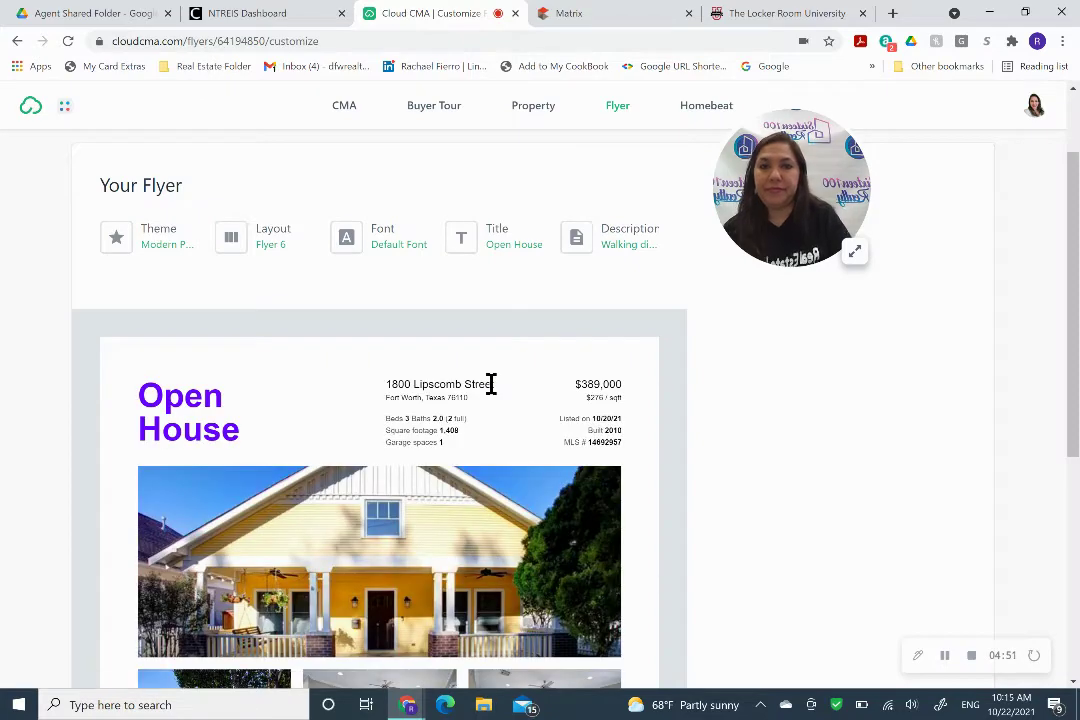
scroll(673, 557, "down", 4)
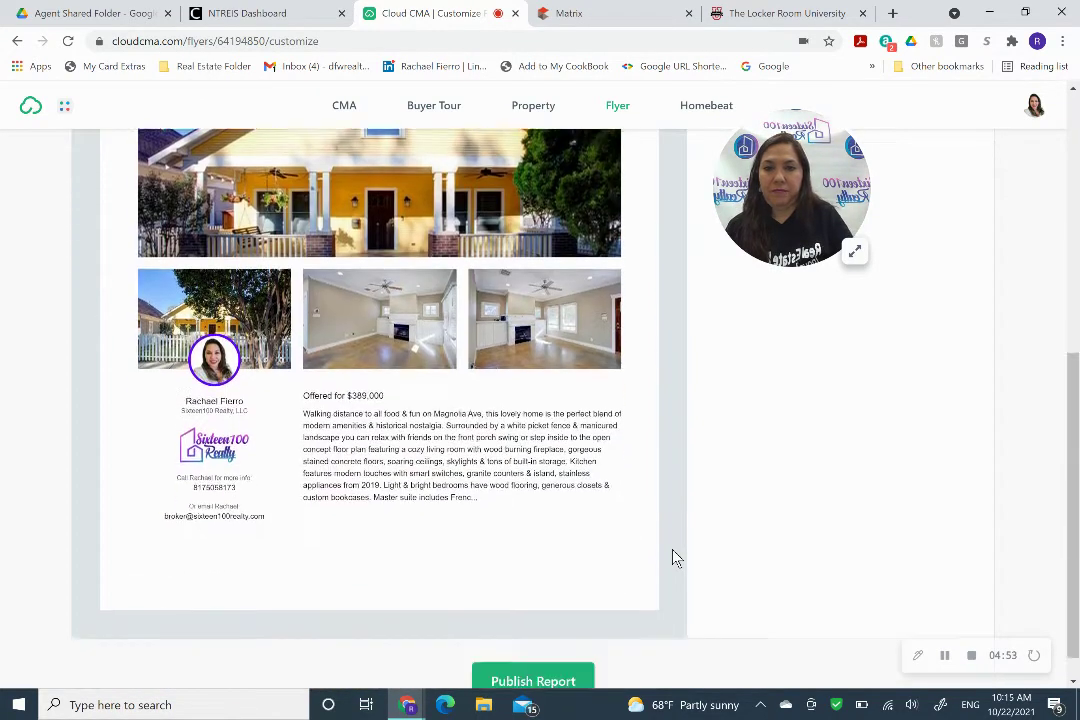
scroll(673, 557, "up", 4)
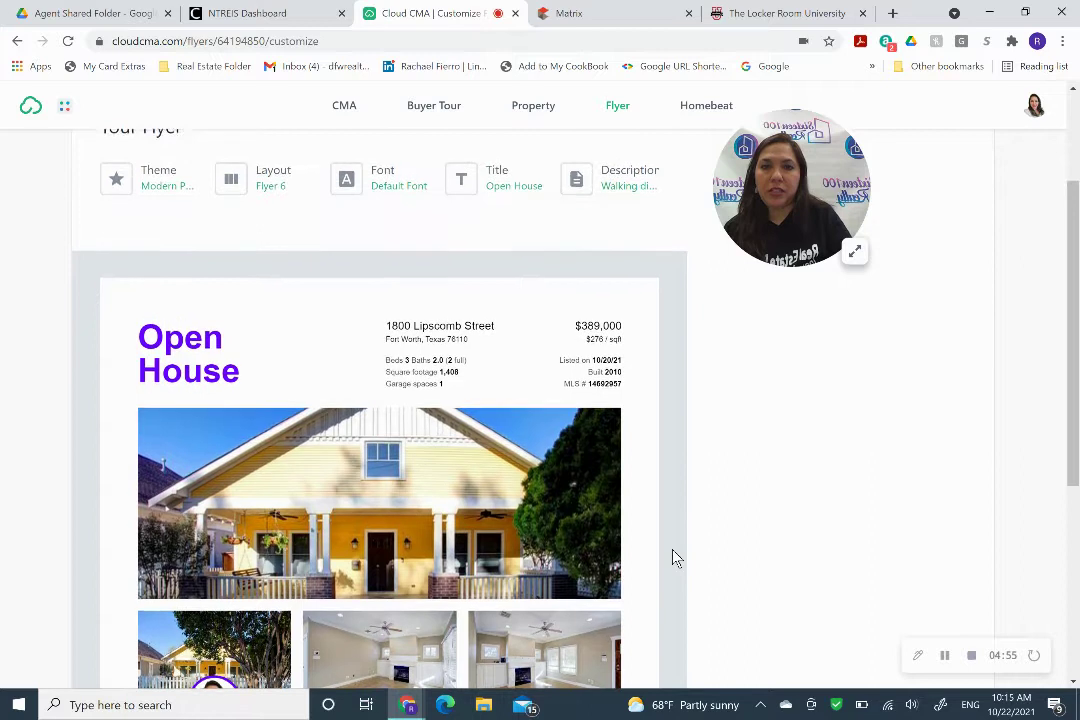
scroll(675, 557, "up", 1)
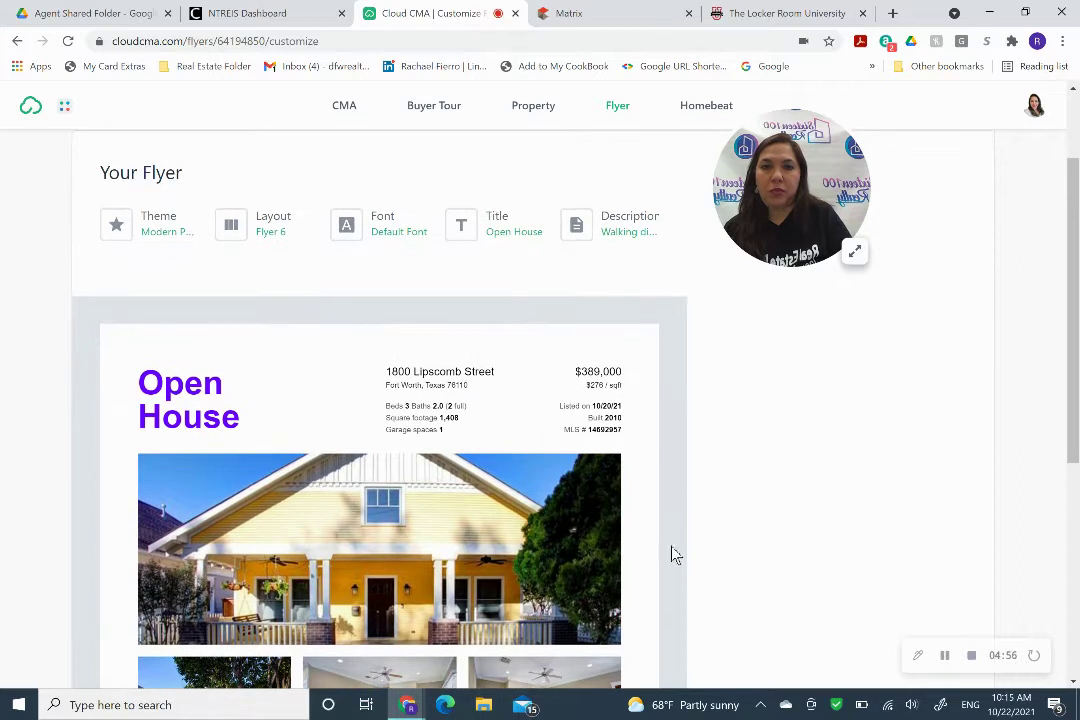
Replace the Modern Purple theme with the classic Purple theme and its purple address banner.
left_click(169, 226)
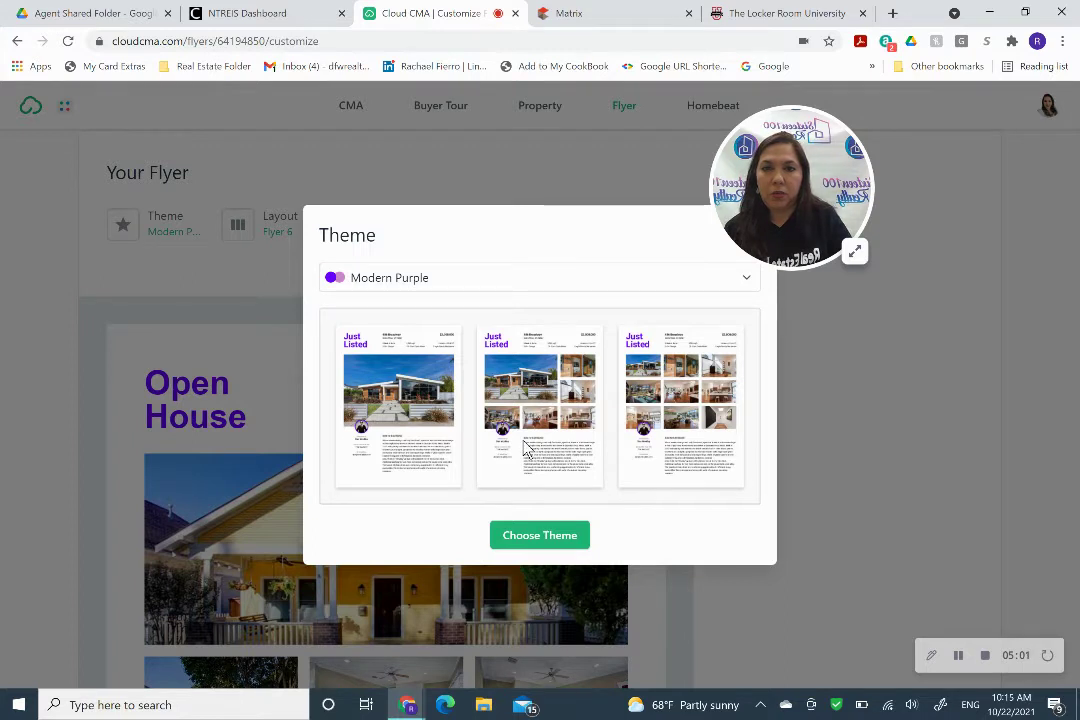
right_click(688, 458)
key("Escape")
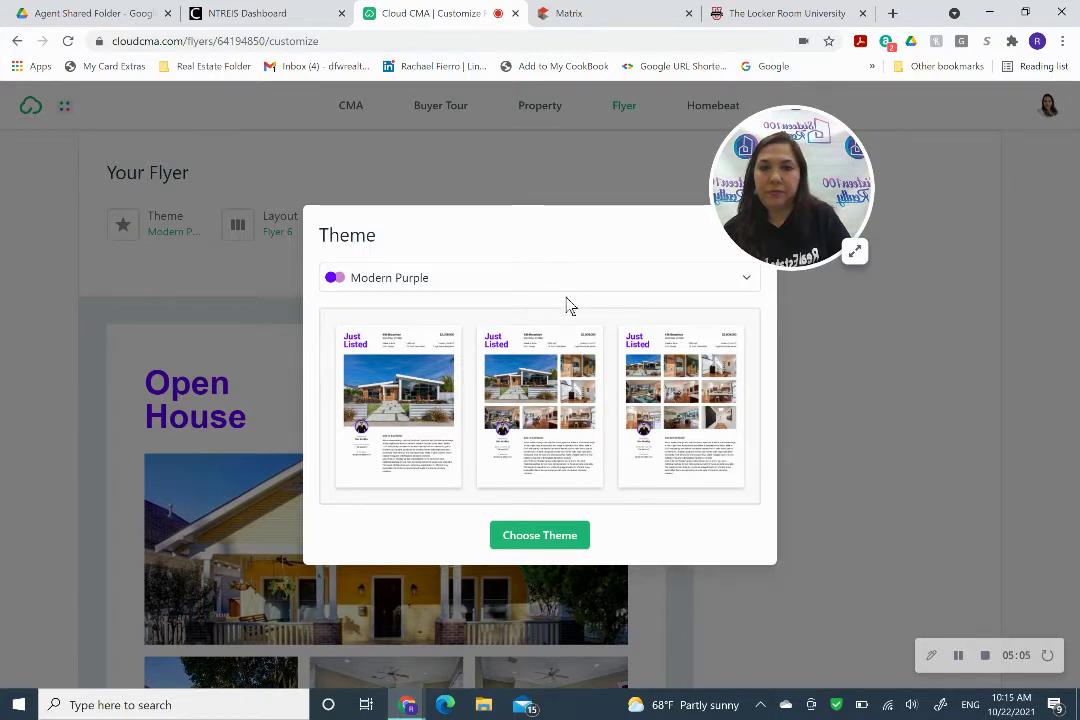
left_click(572, 287)
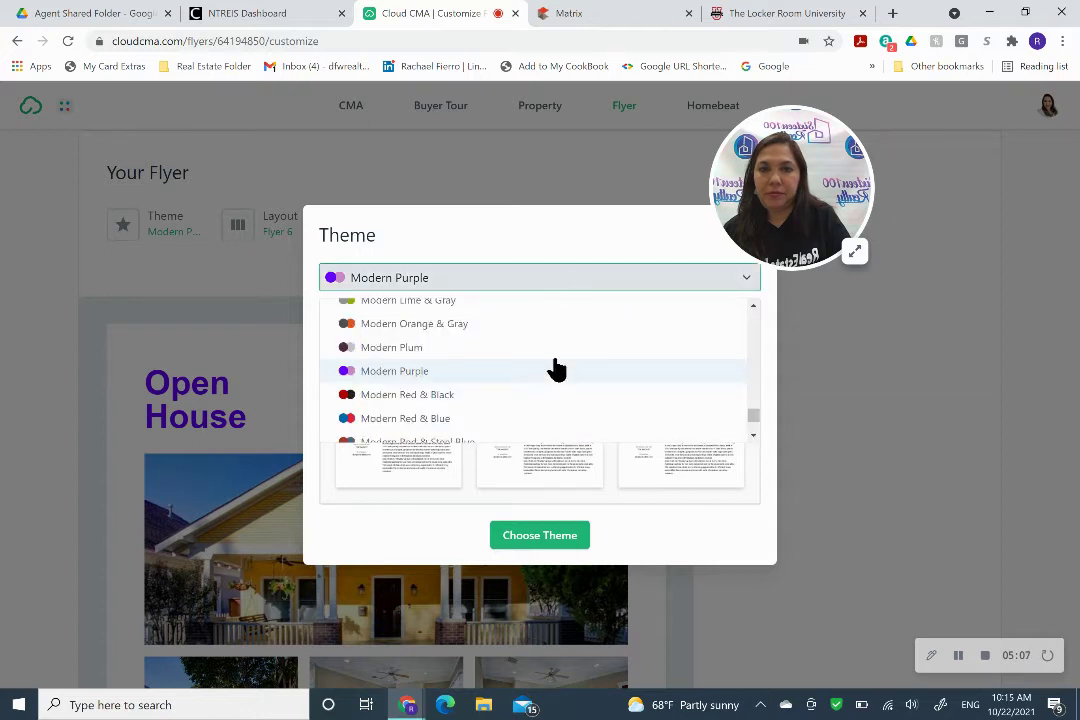
scroll(552, 369, "down", 2)
scroll(556, 369, "down", 5)
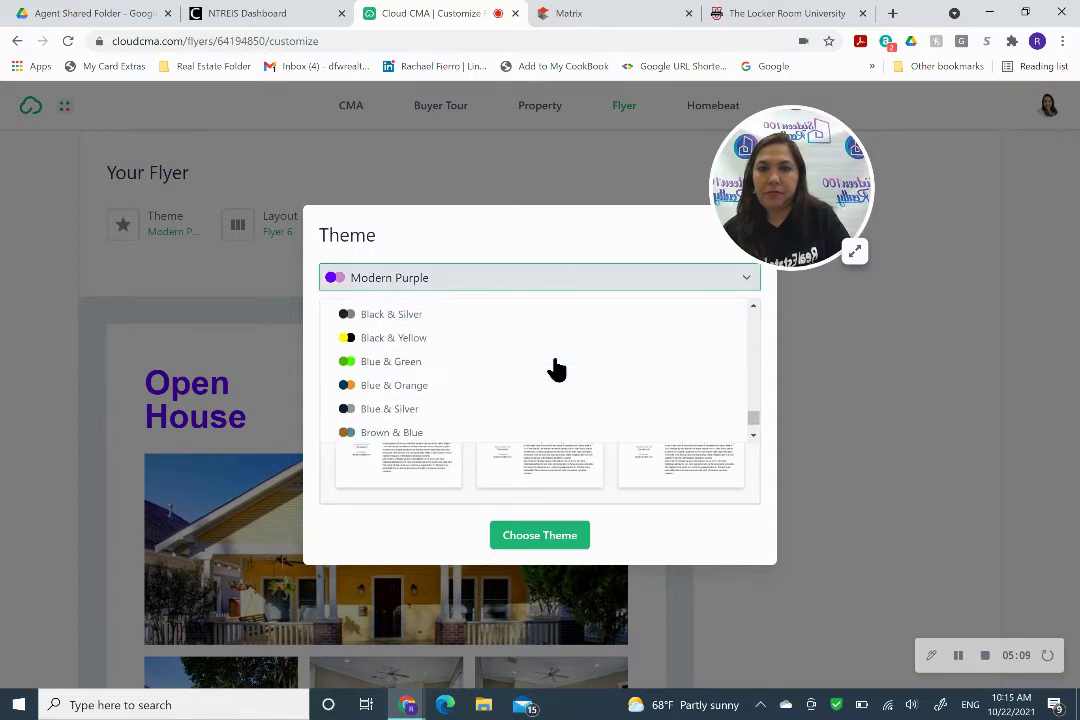
scroll(556, 369, "up", 1)
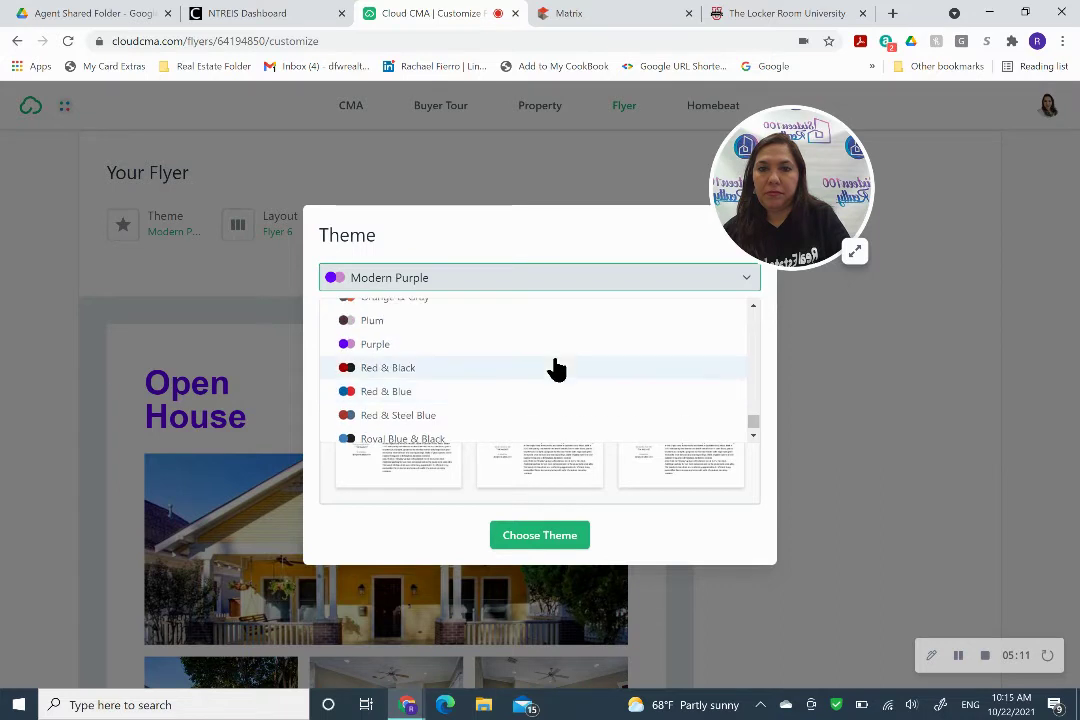
left_click(557, 352)
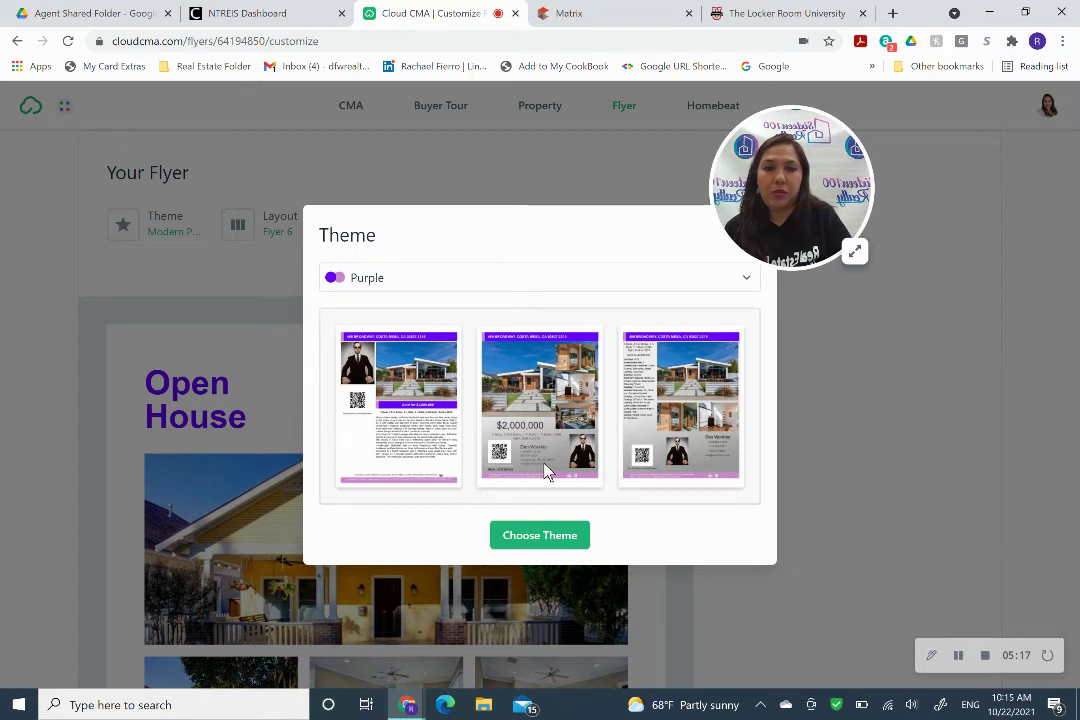
left_click(546, 546)
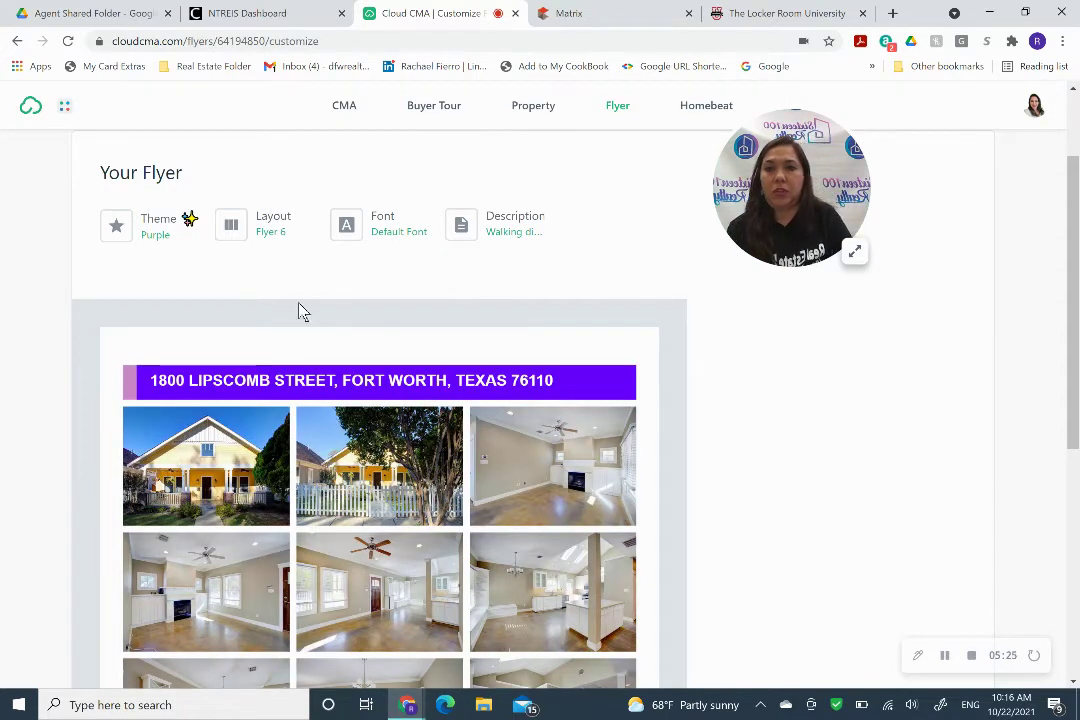
left_click(265, 241)
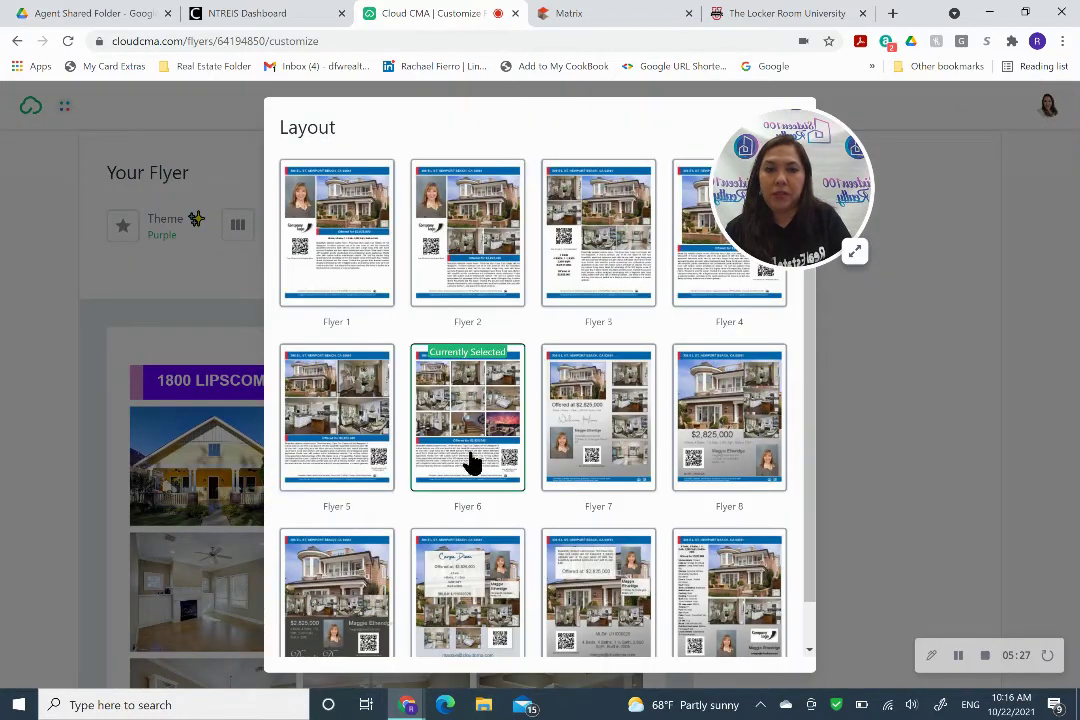
left_click(607, 448)
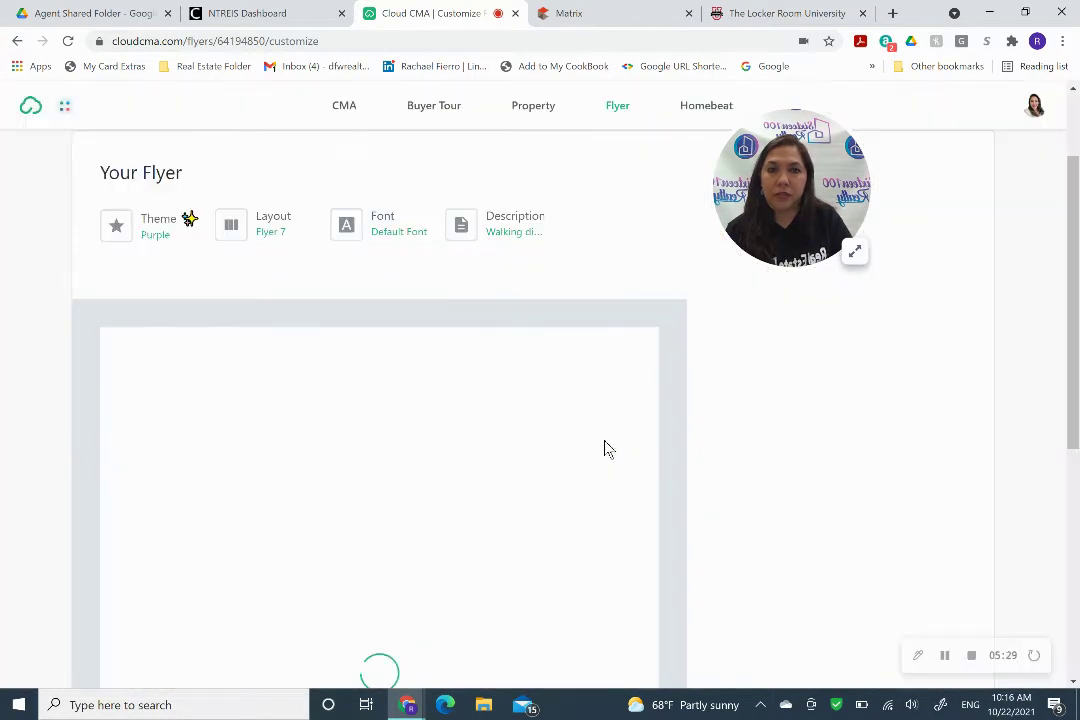
scroll(677, 545, "down", 2)
scroll(680, 545, "down", 2)
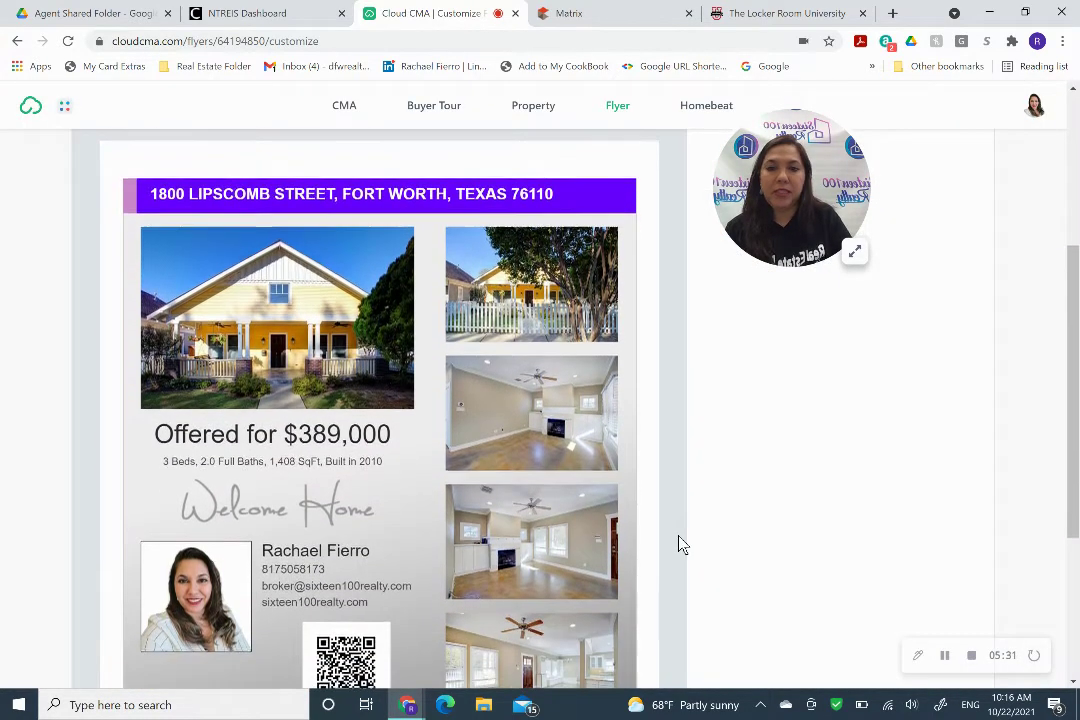
scroll(680, 545, "down", 2)
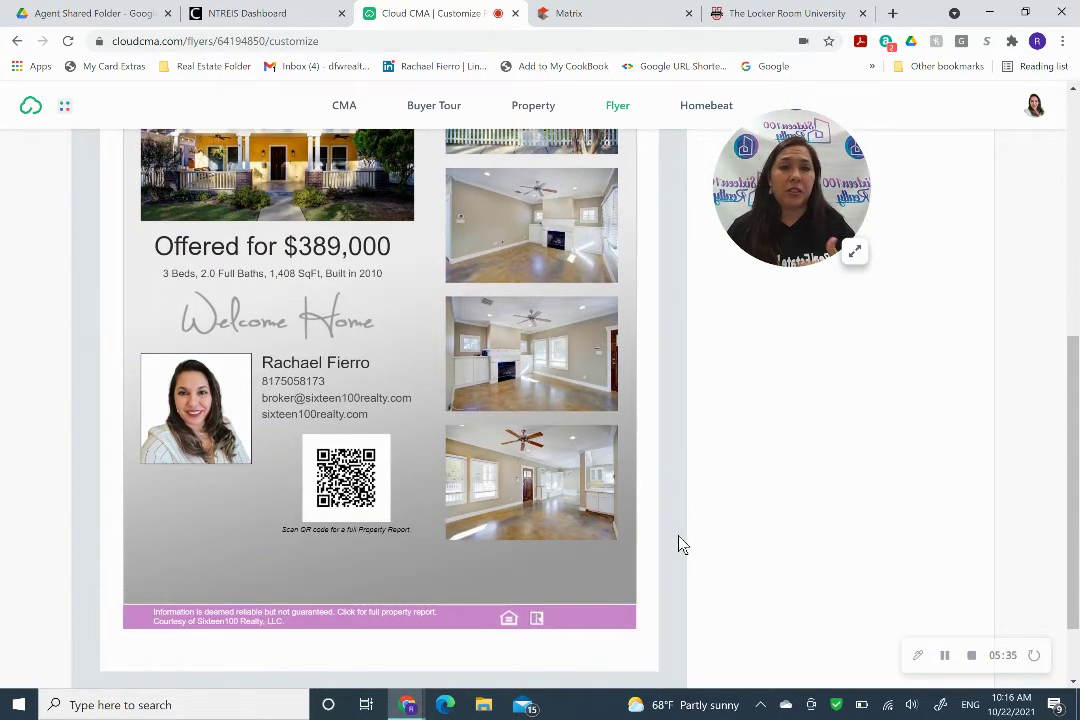
scroll(680, 545, "up", 3)
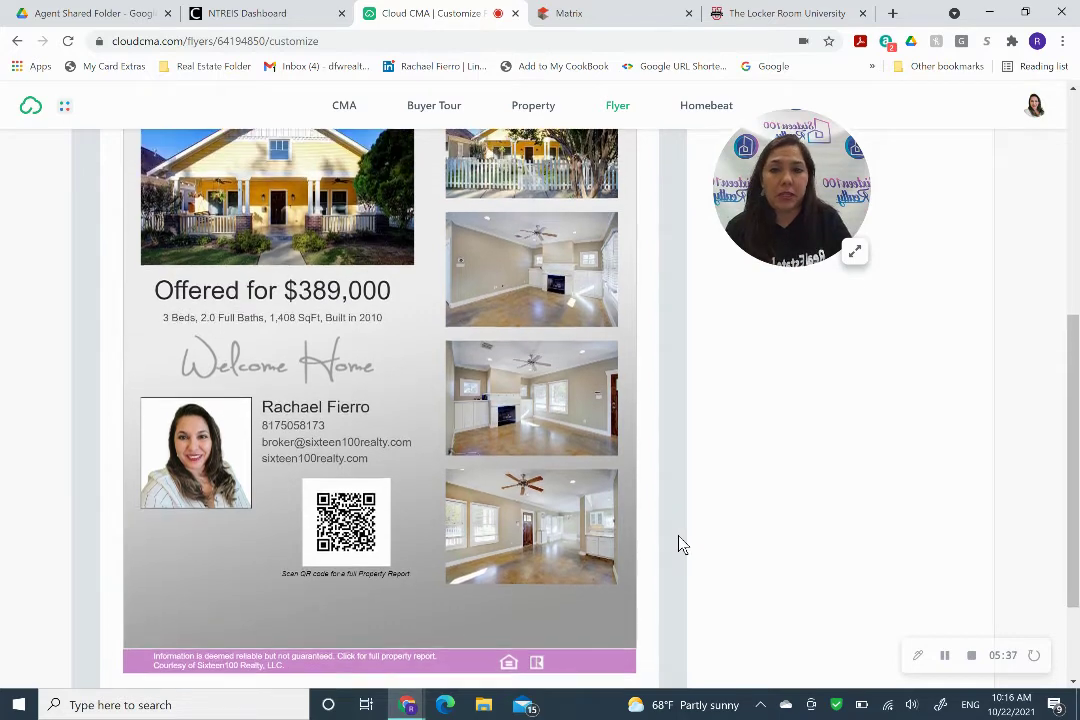
scroll(680, 545, "up", 3)
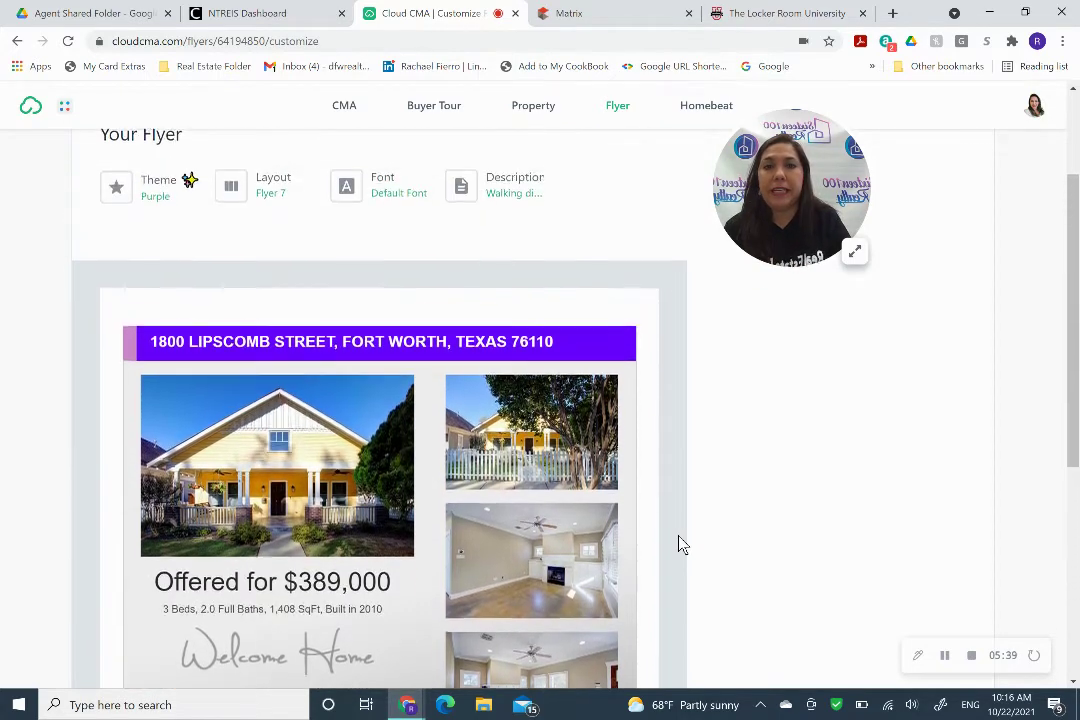
scroll(680, 545, "down", 4)
scroll(680, 545, "down", 2)
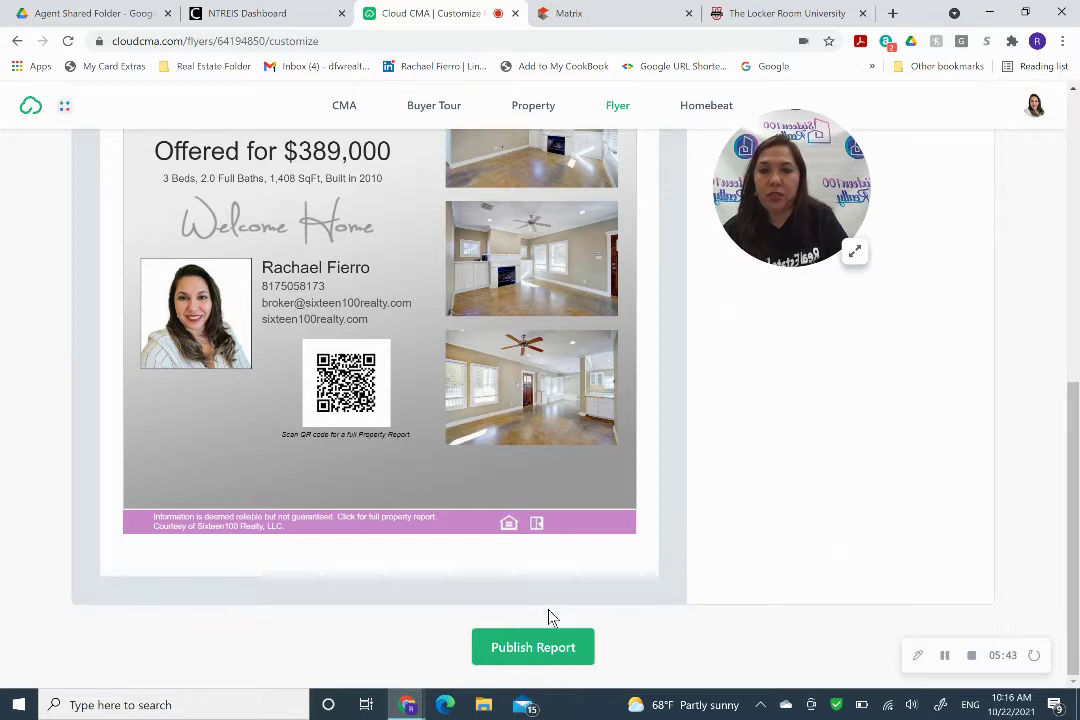
left_click(547, 657)
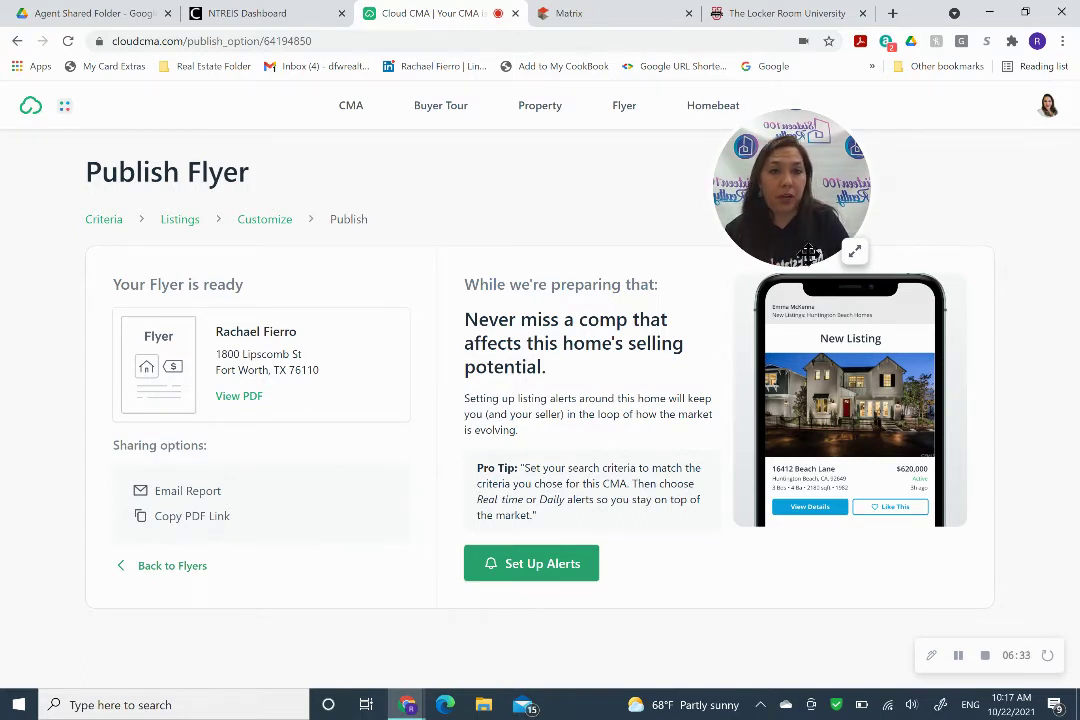
left_click(857, 254)
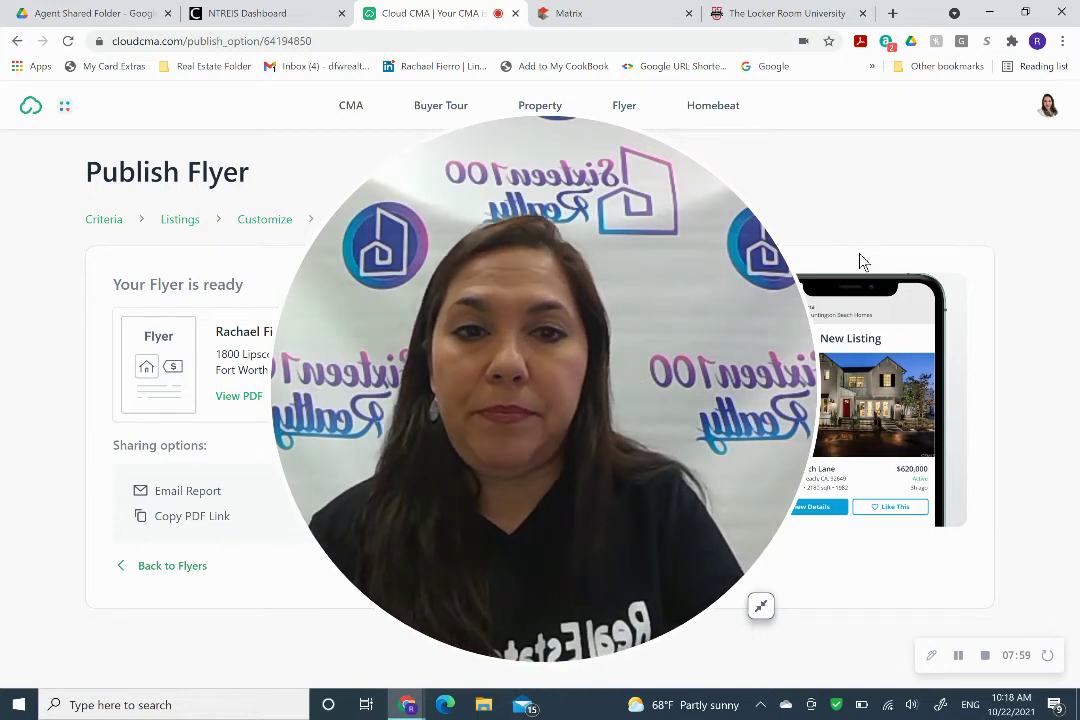
left_click(762, 606)
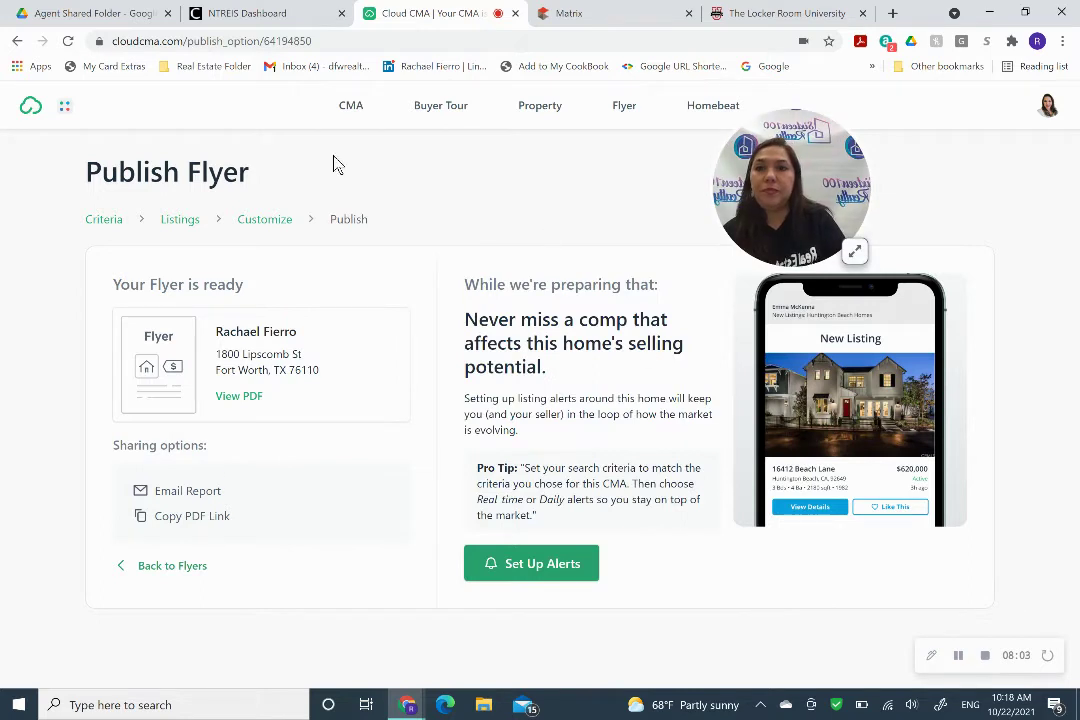
left_click(123, 18)
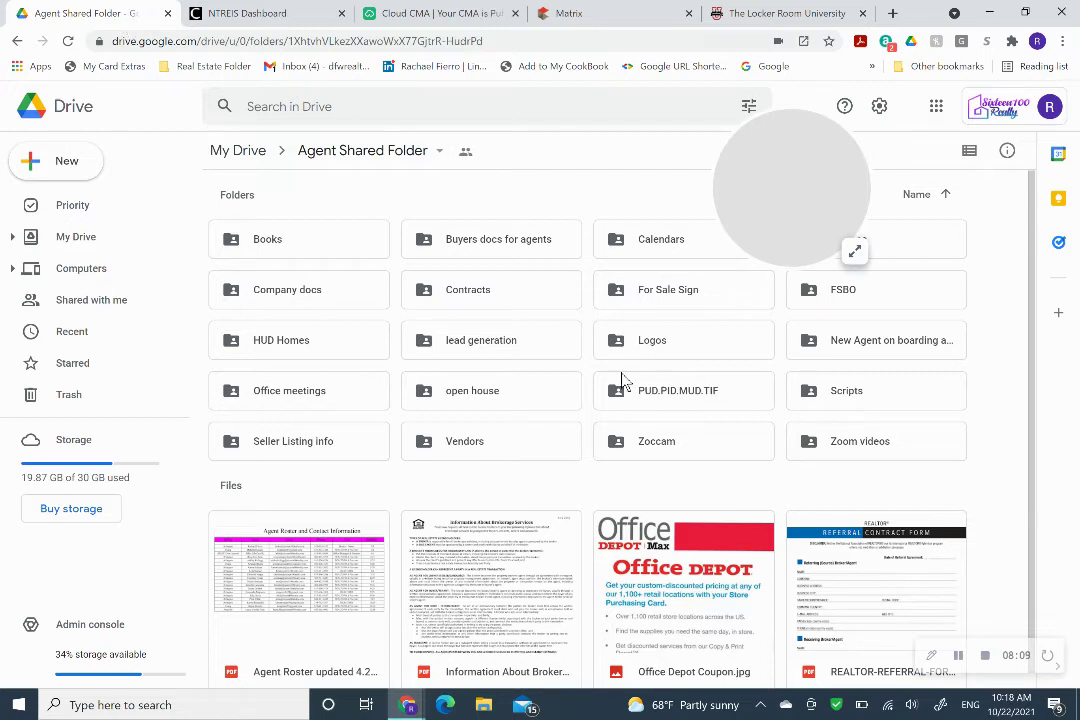
Preview Office Depot Coupon.jpg in the Agent Shared Folder, then close the preview.
double_click(655, 560)
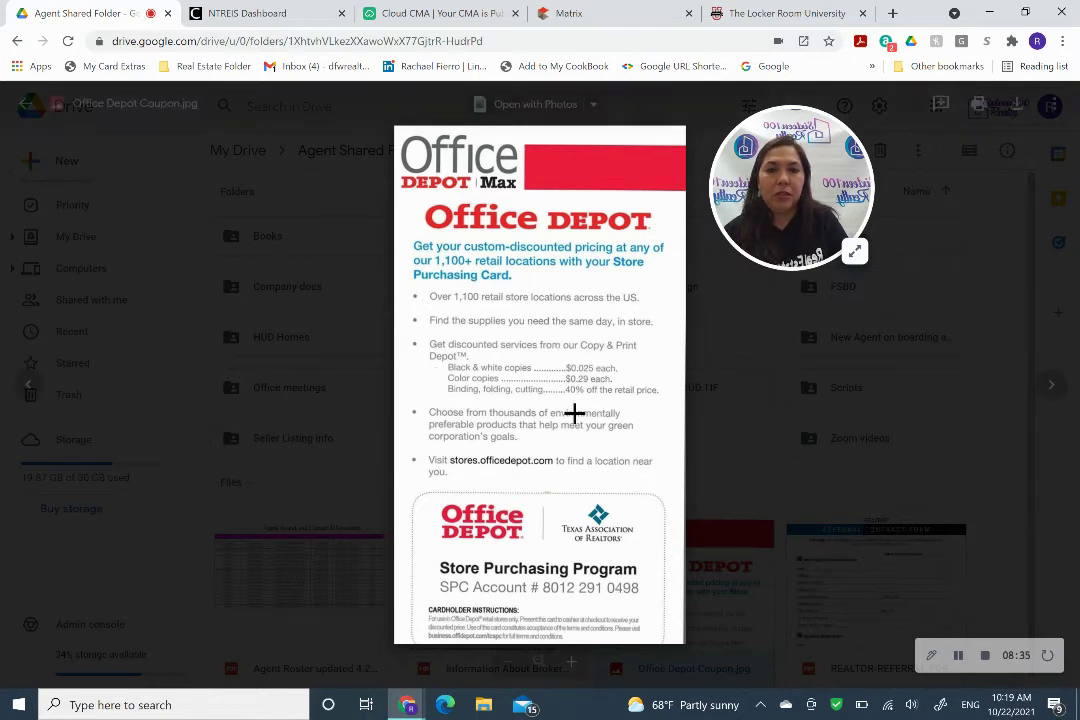
mouse_move(581, 340)
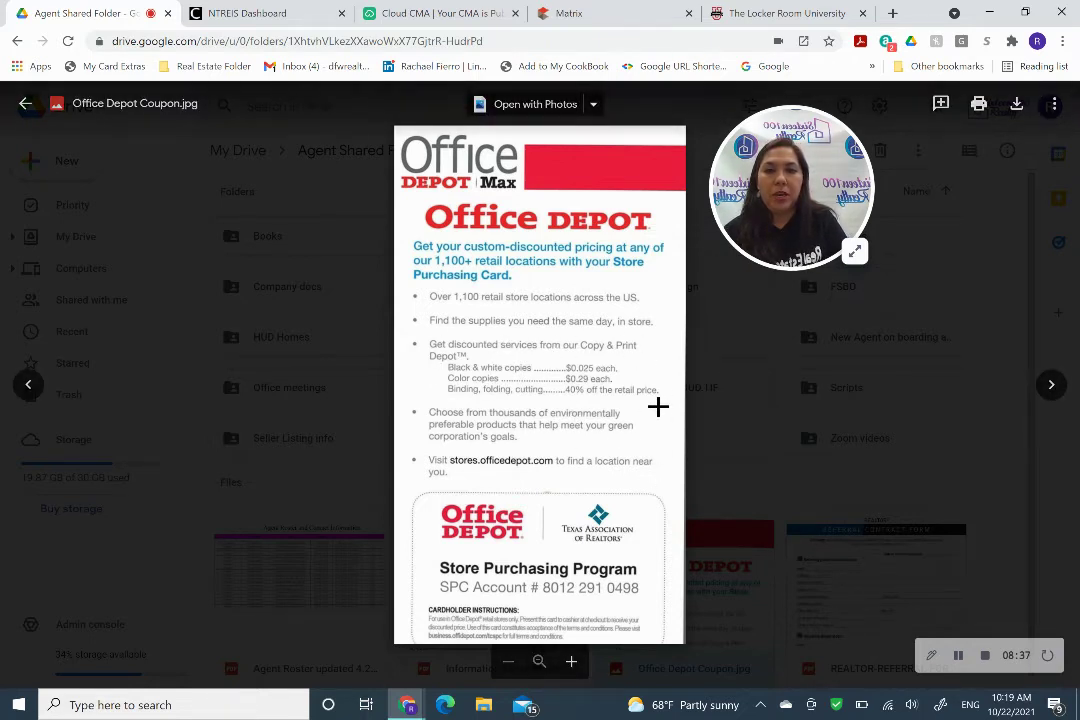
left_click(712, 460)
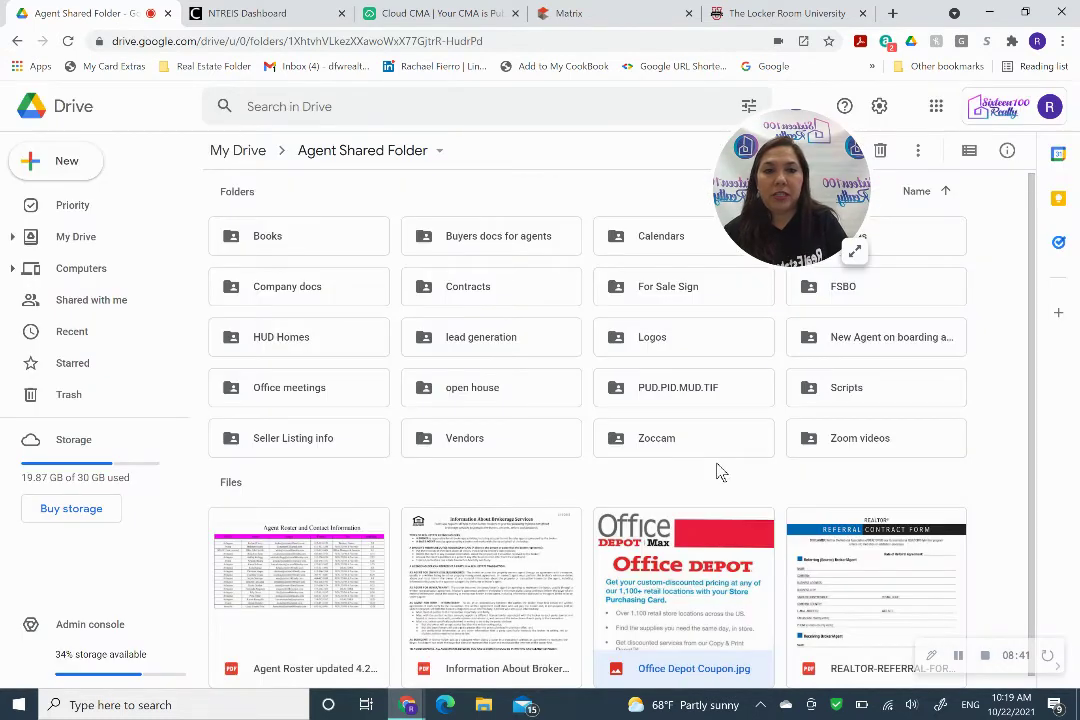
Open the open house folder, view the Open House Sign In Slips.docx document, then return to the folder.
left_click(516, 398)
double_click(516, 398)
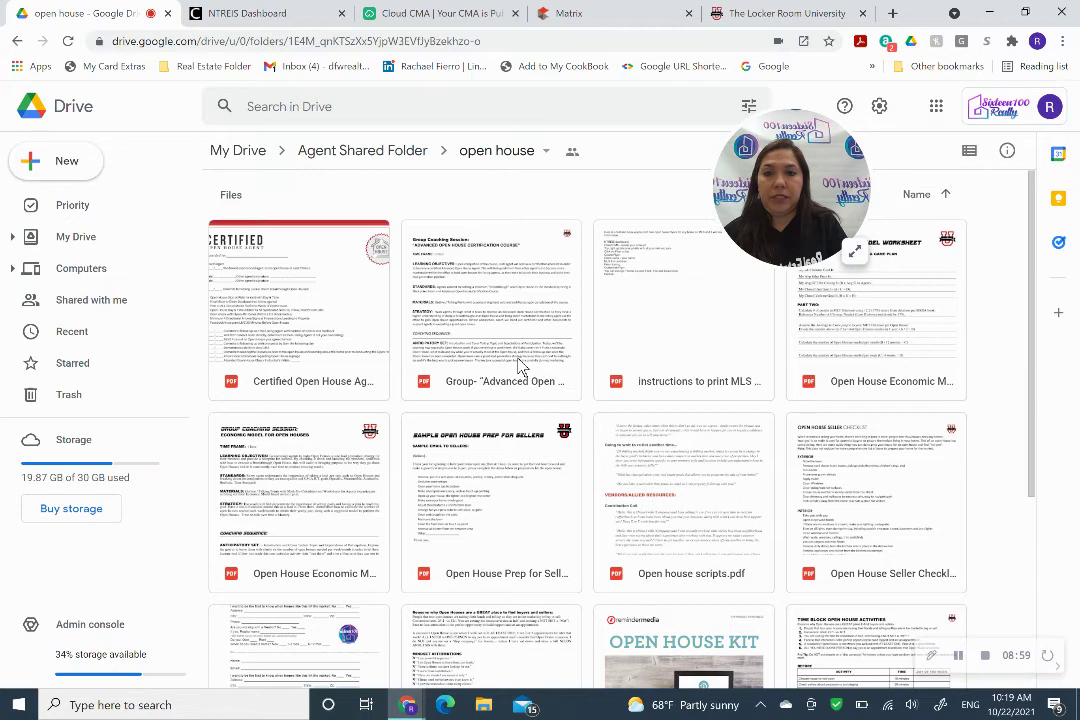
scroll(518, 365, "down", 3)
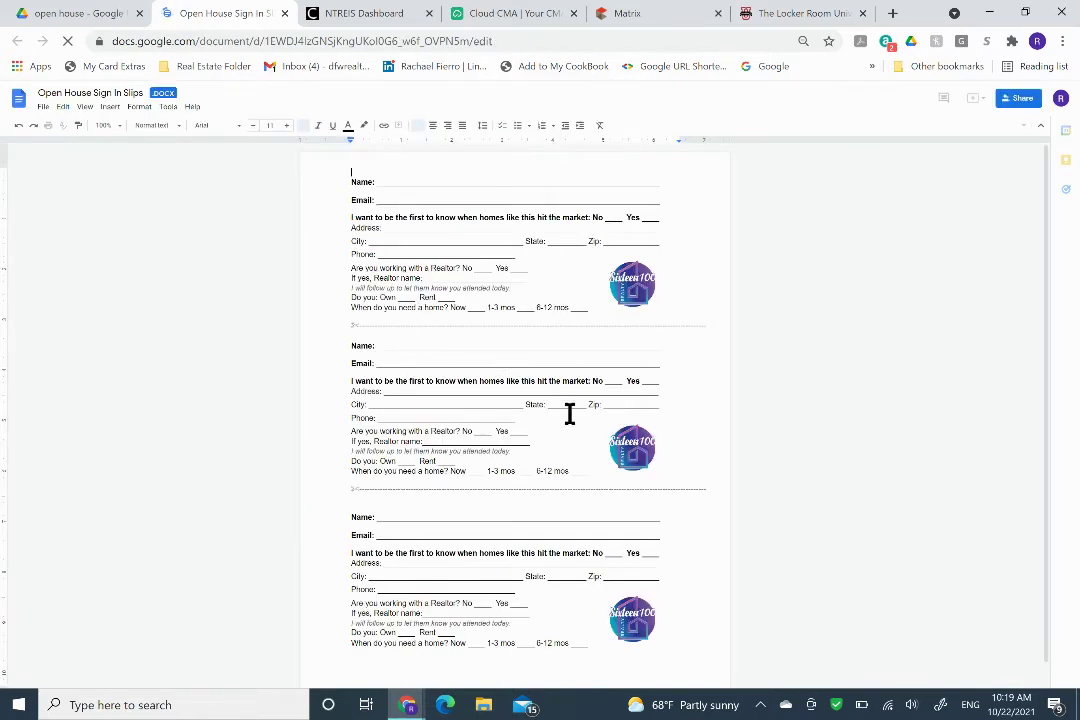
left_click(65, 16)
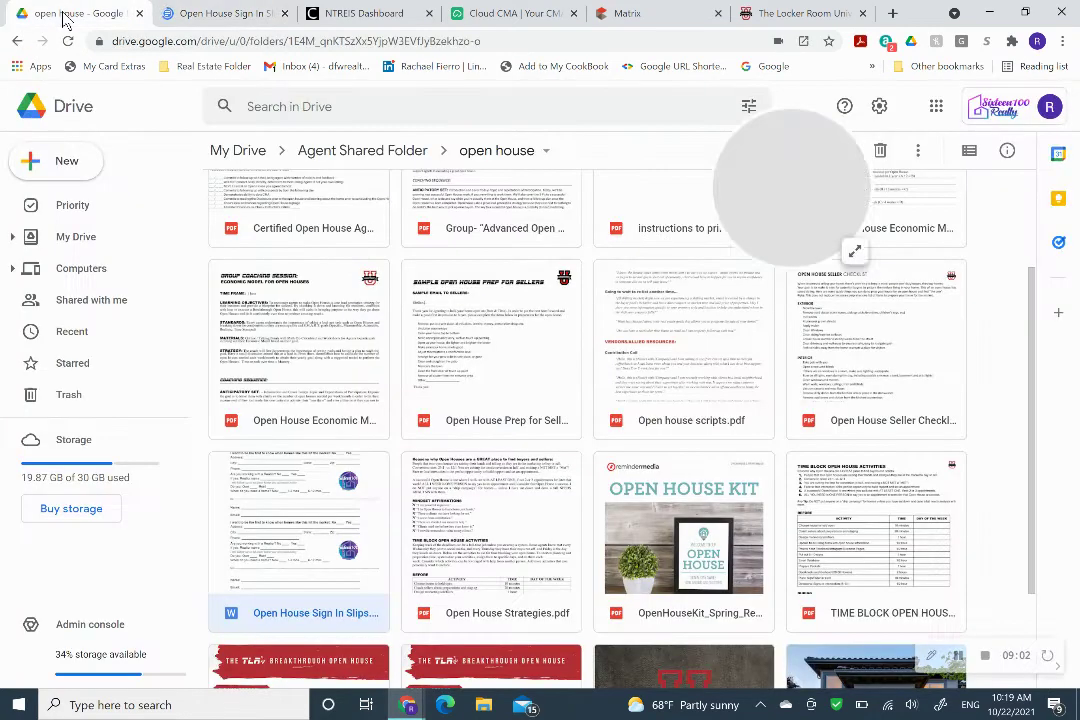
double_click(648, 402)
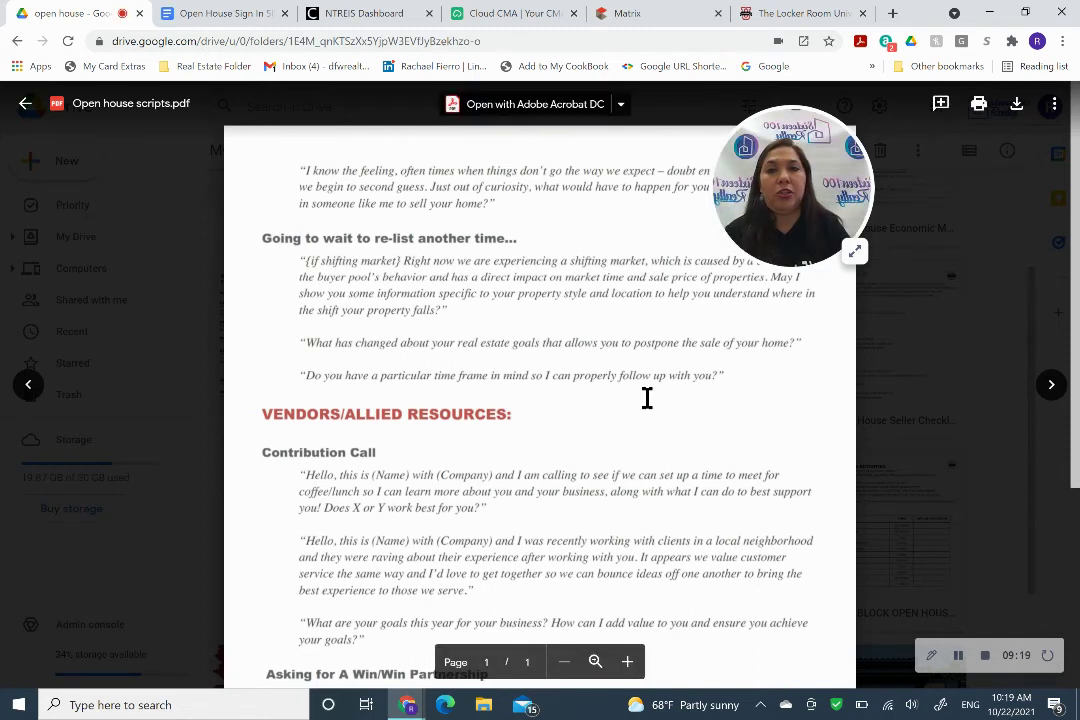
scroll(647, 398, "down", 5)
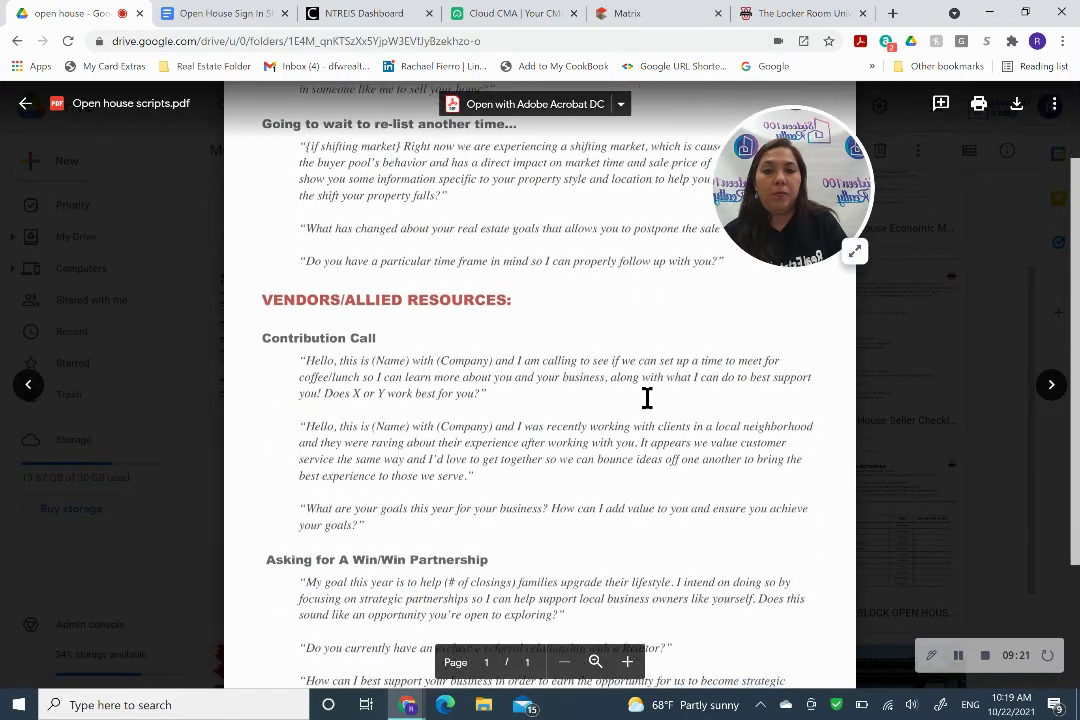
scroll(647, 398, "down", 2)
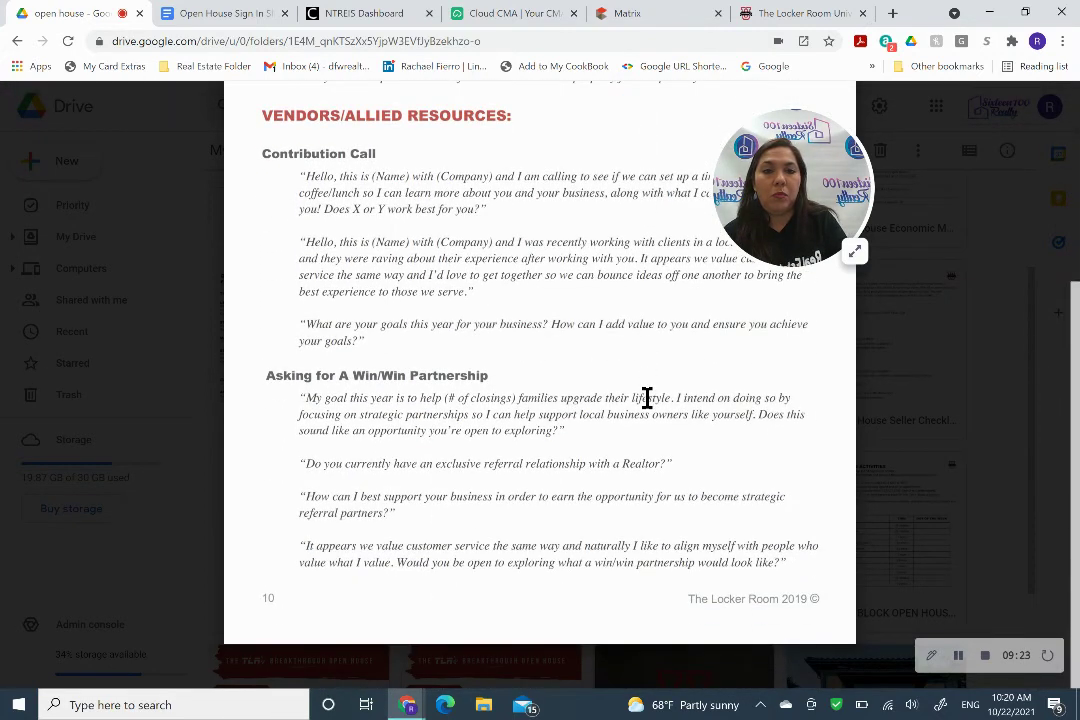
scroll(647, 398, "up", 7)
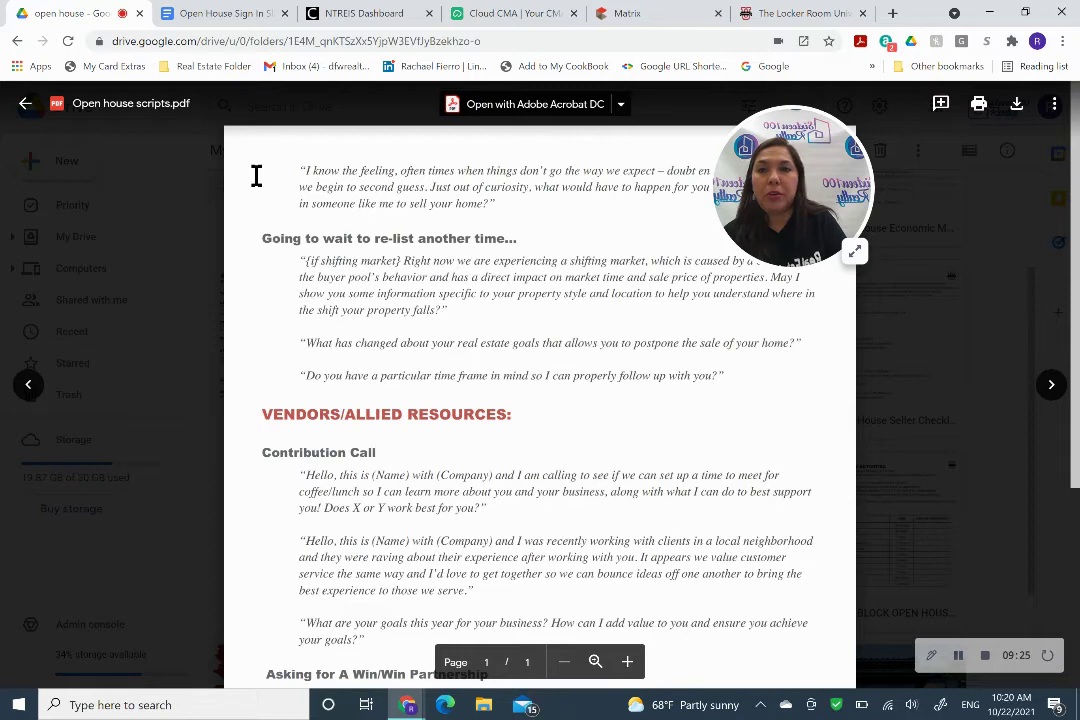
left_click(25, 105)
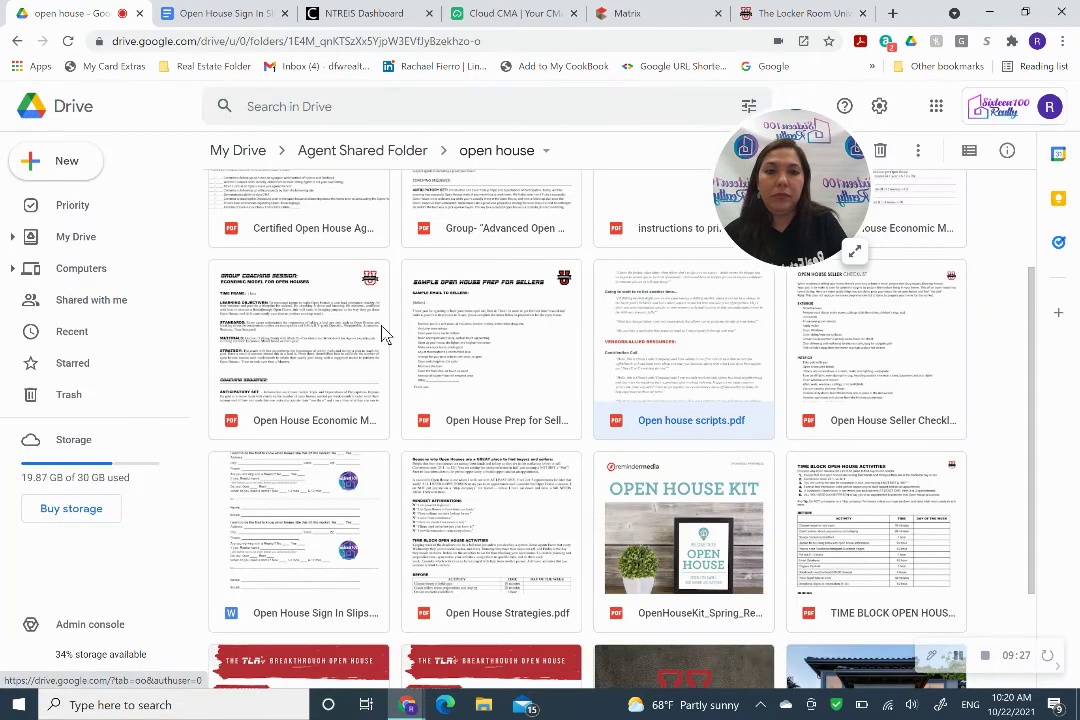
double_click(845, 378)
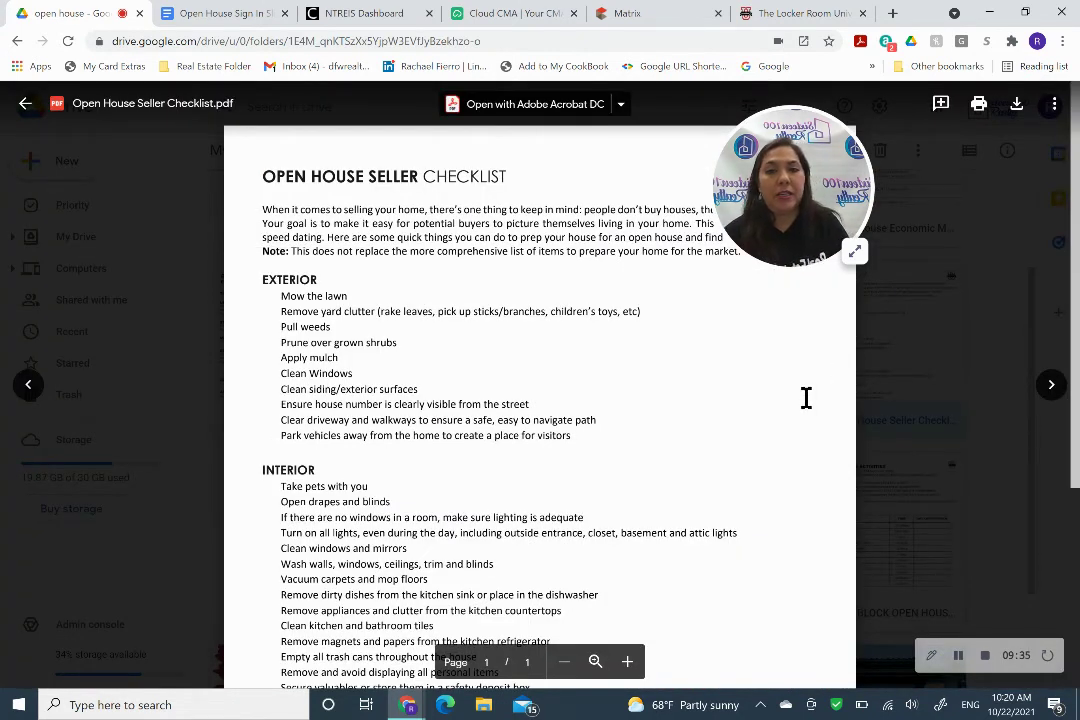
scroll(693, 414, "down", 2)
scroll(693, 414, "down", 2)
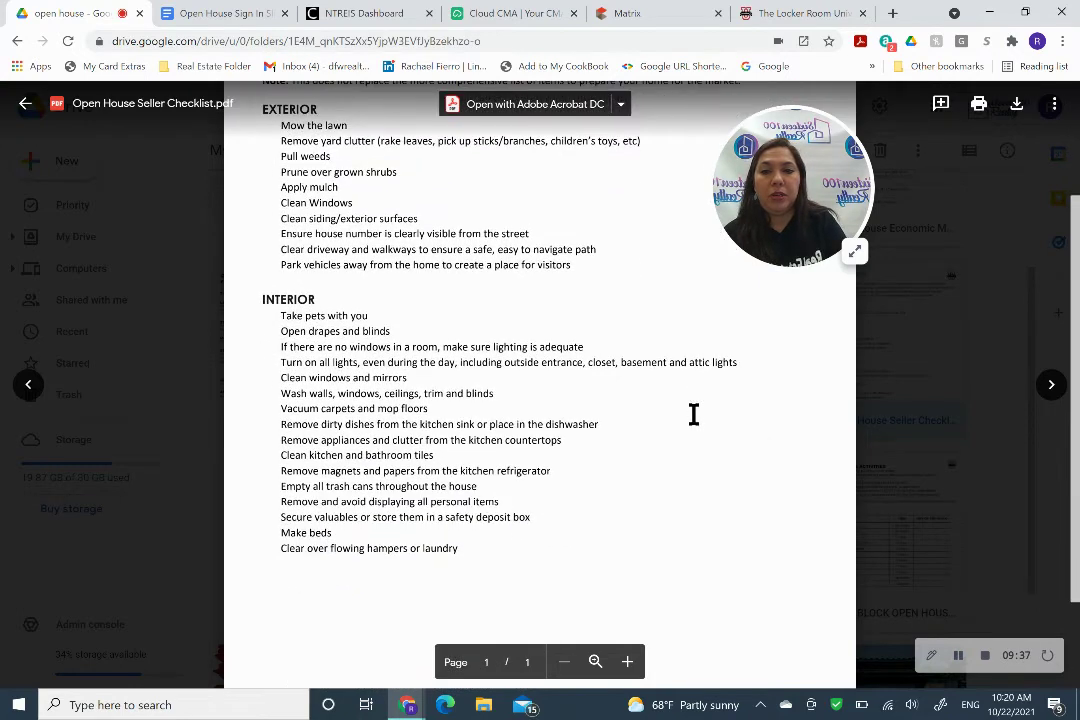
left_click(888, 440)
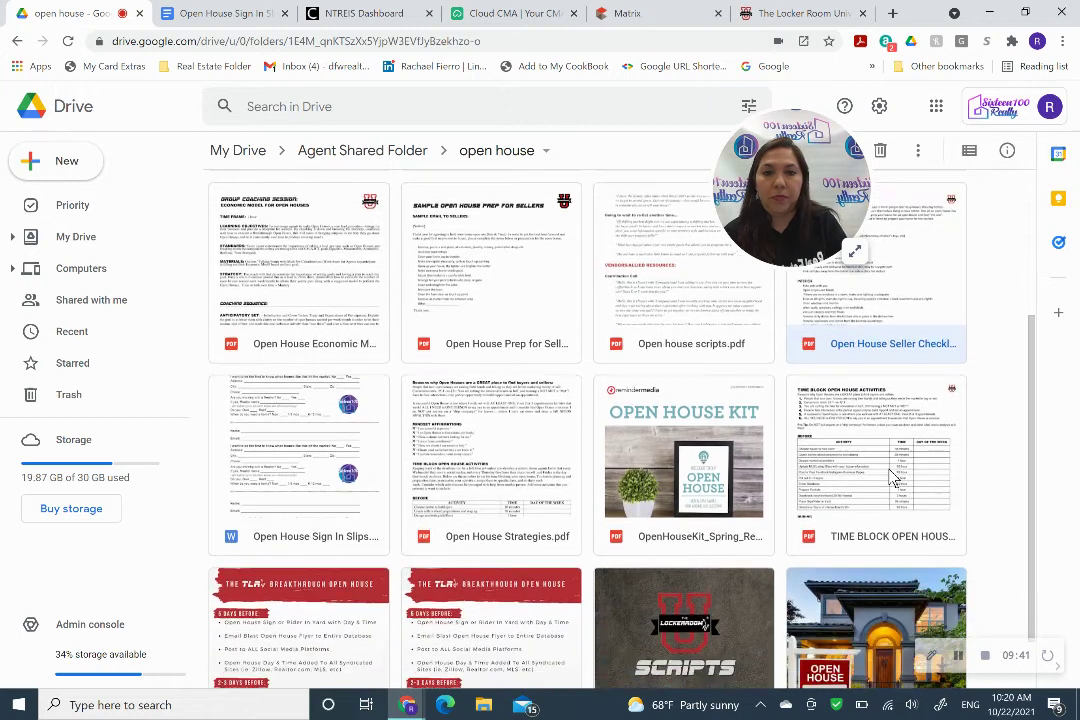
scroll(663, 451, "down", 2)
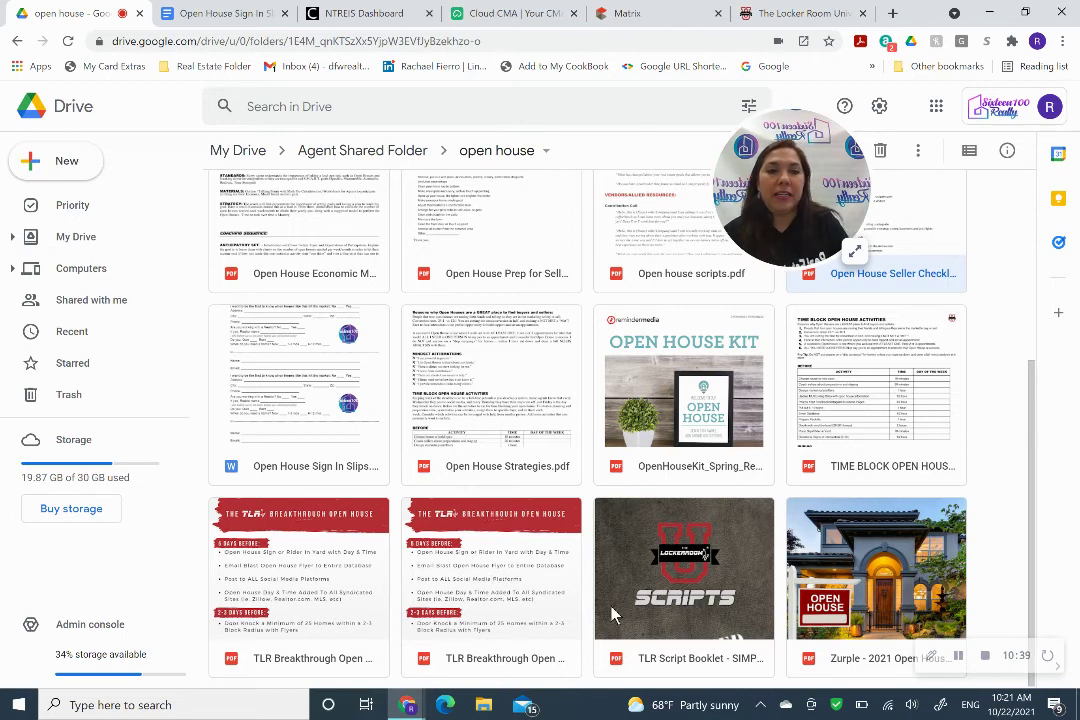
scroll(752, 585, "up", 1)
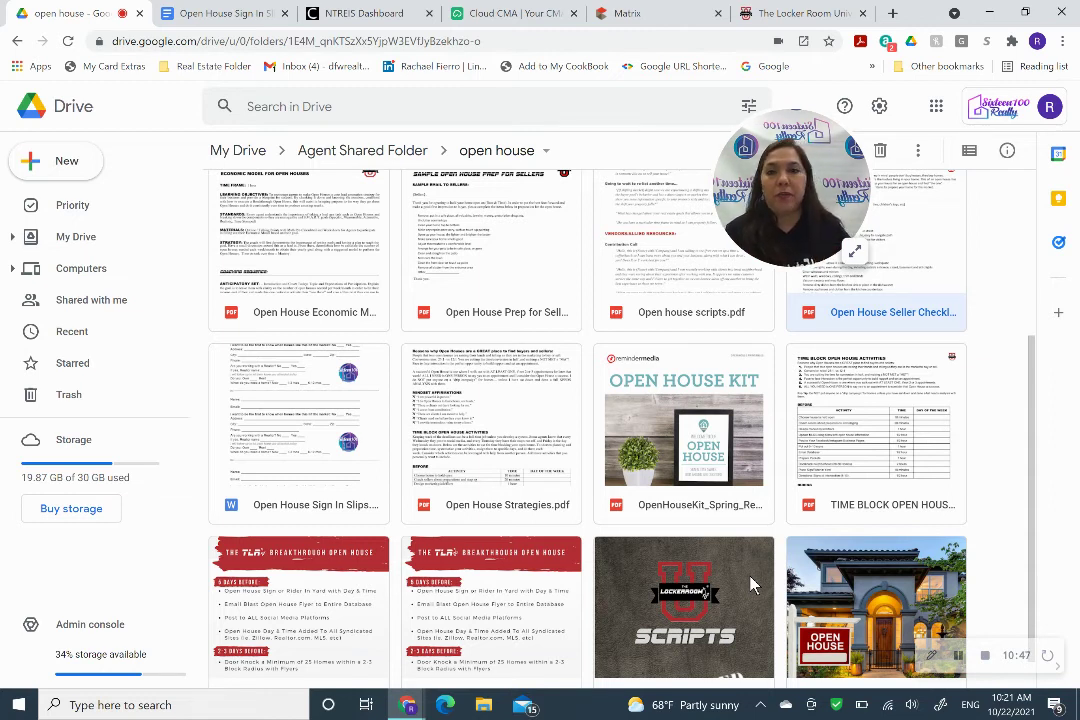
scroll(752, 585, "up", 3)
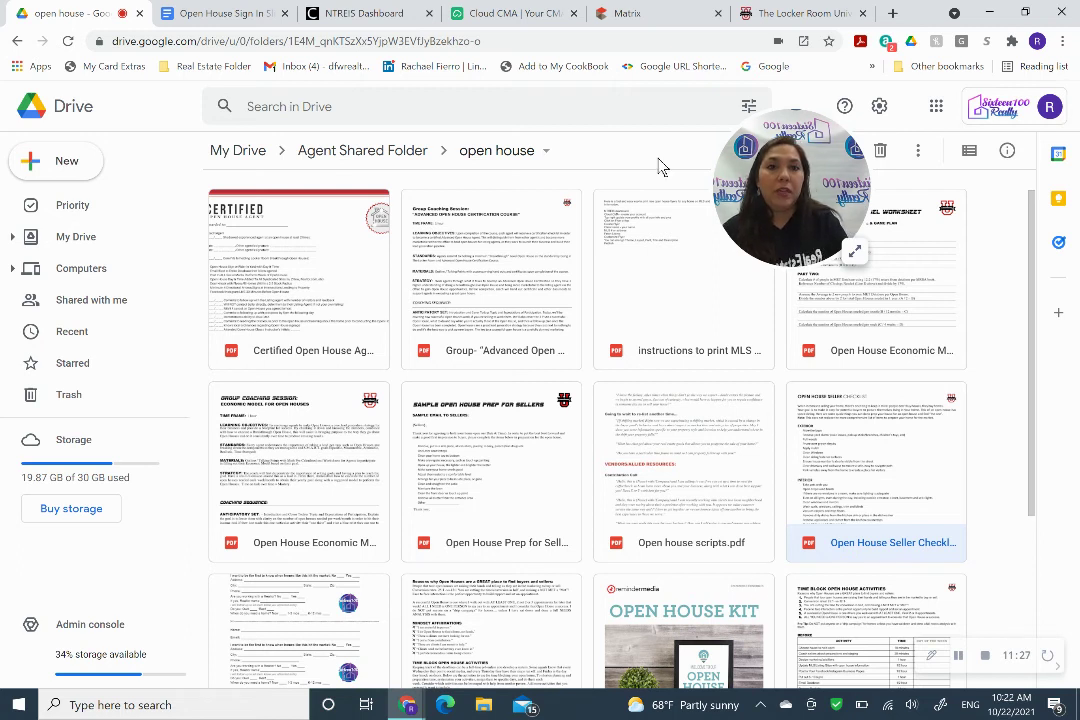
left_click(778, 17)
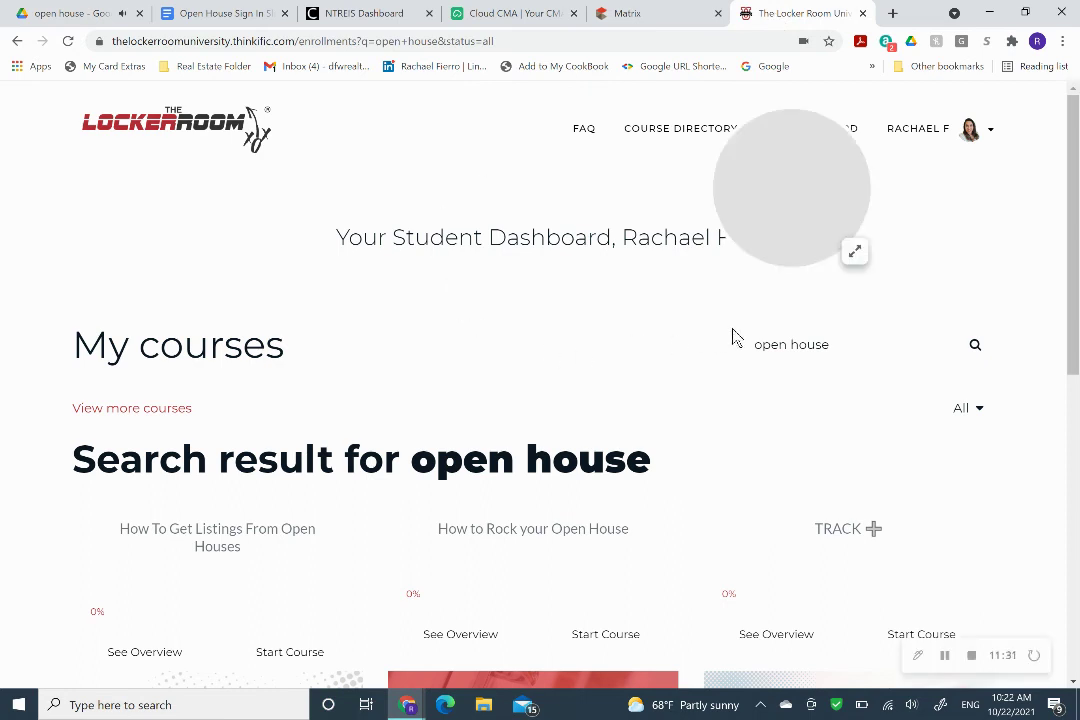
Adjust the course search text to "open house".
left_click(808, 347)
double_click(808, 347)
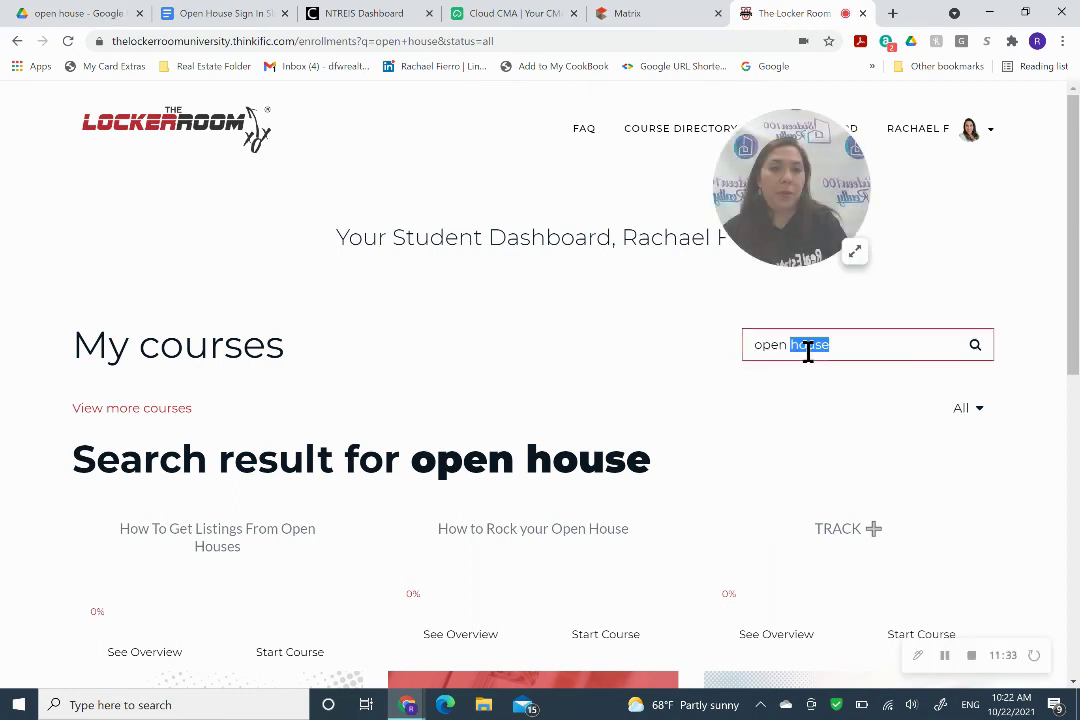
left_click(839, 347)
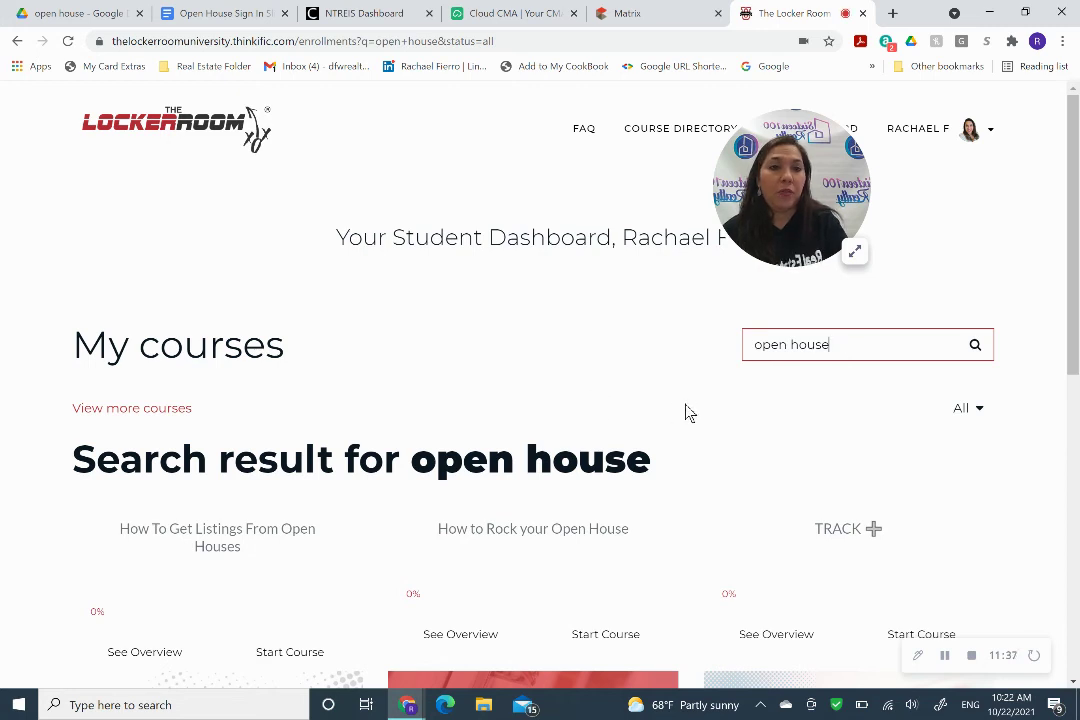
Scroll the results to the Breakout to Breakthrough: Open Houses course and open it.
scroll(688, 412, "down", 1)
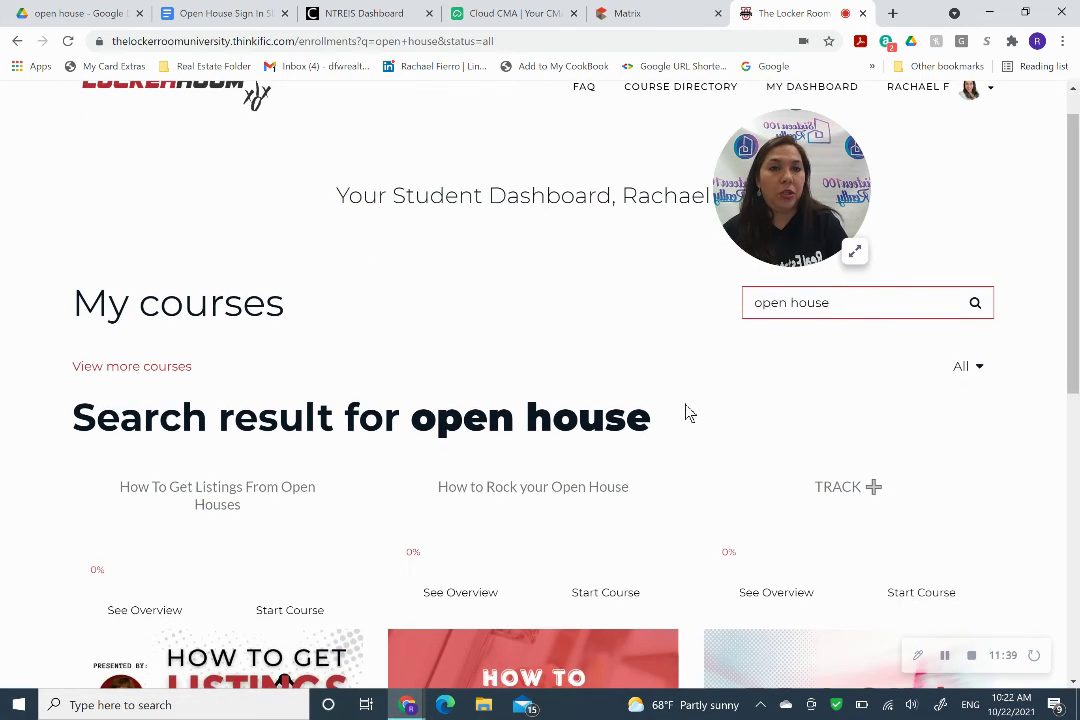
scroll(688, 412, "down", 2)
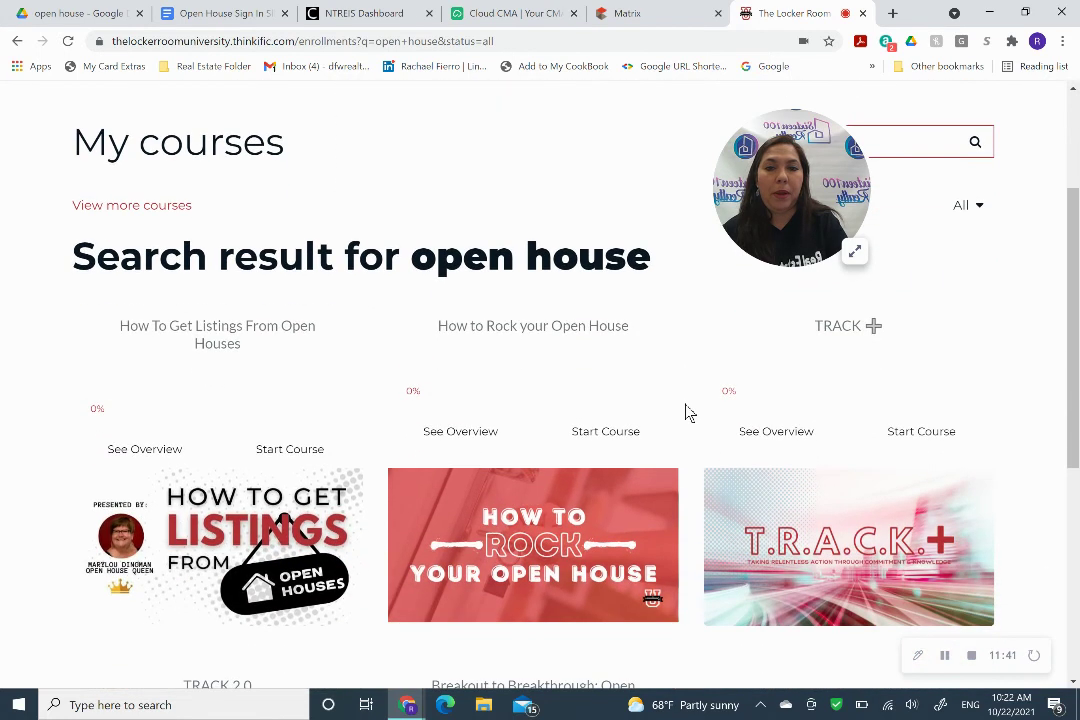
scroll(688, 412, "down", 2)
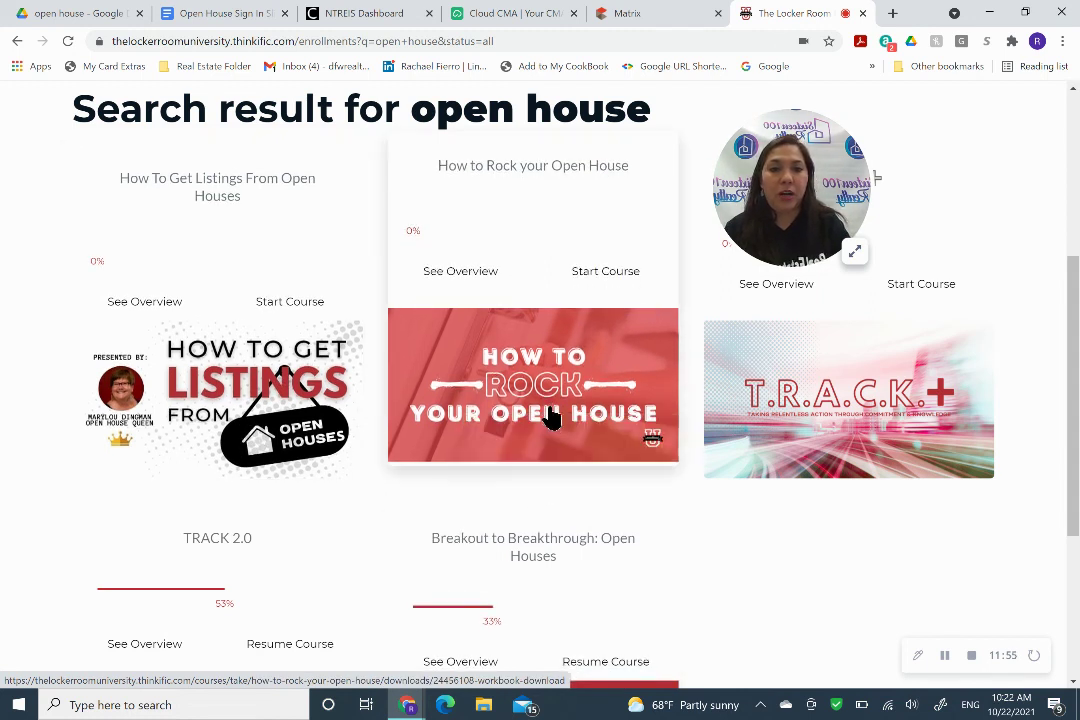
scroll(826, 544, "down", 3)
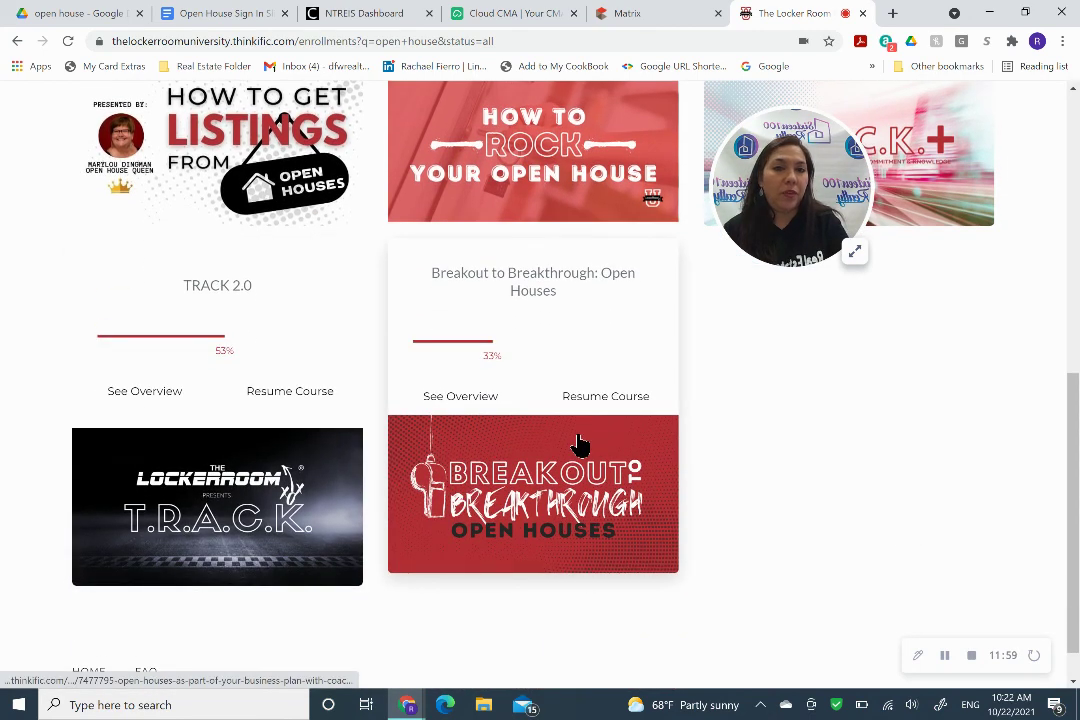
left_click(580, 443)
Open the course's business-plan lesson on open houses to watch its video.
scroll(798, 482, "up", 1)
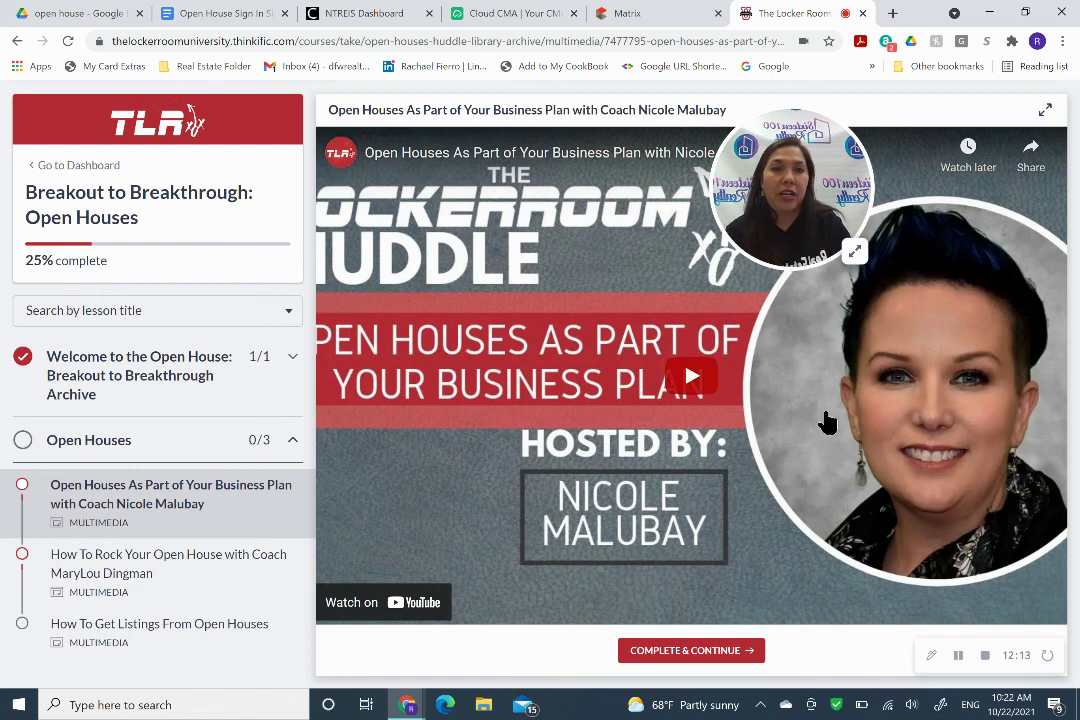
left_click(855, 251)
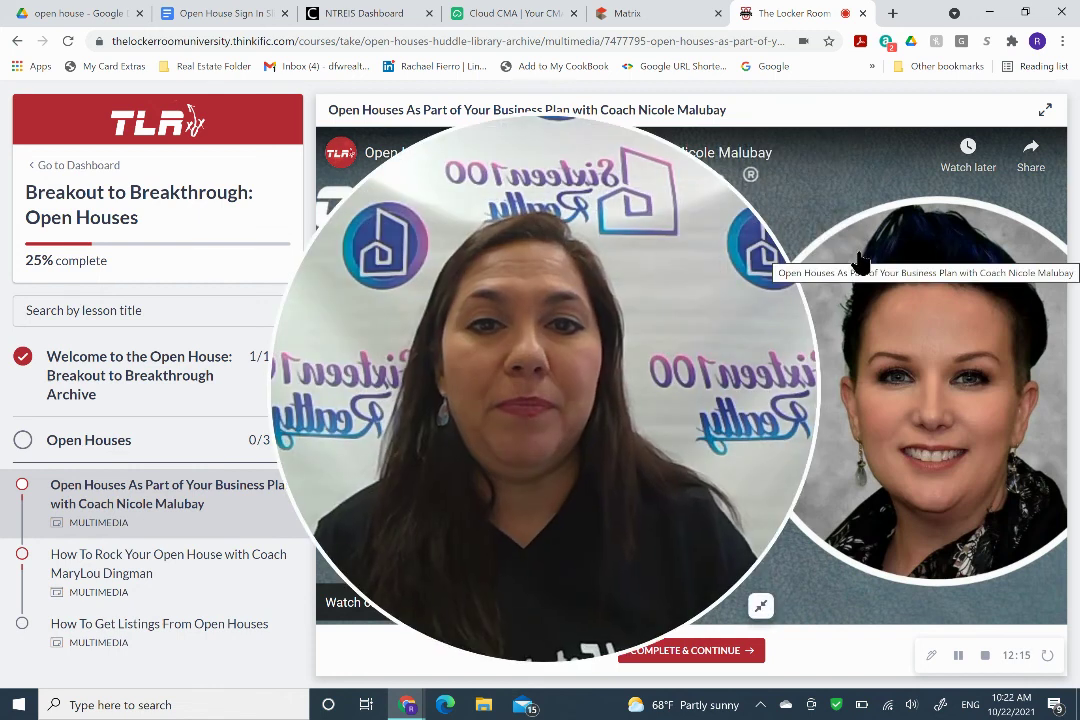